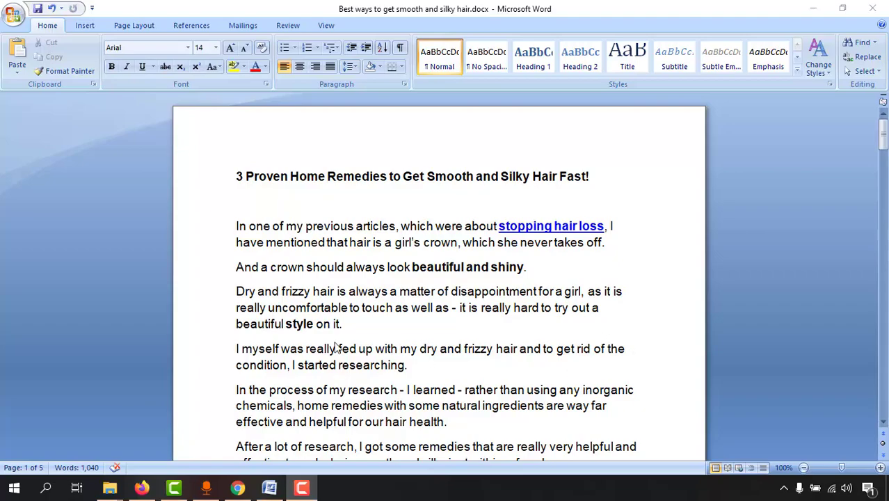
Copy the entire text of the hair care article.
scroll(368, 248, "down", 5)
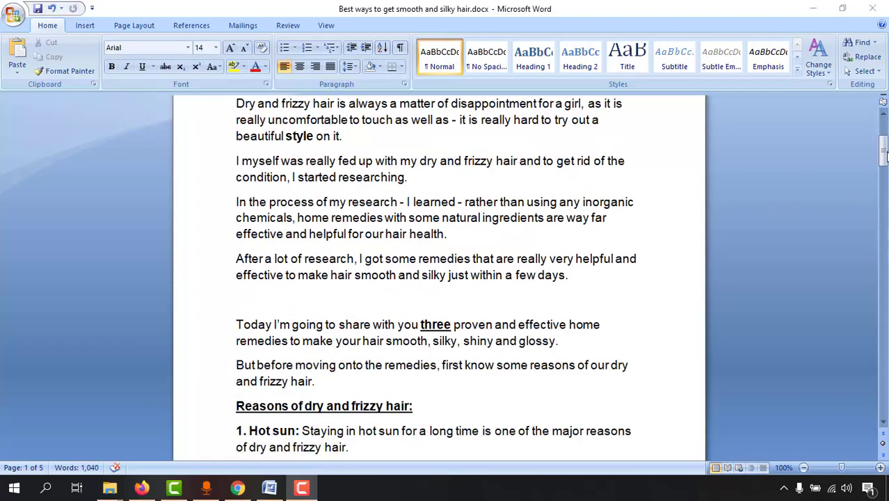
left_click_drag(884, 157, 884, 117)
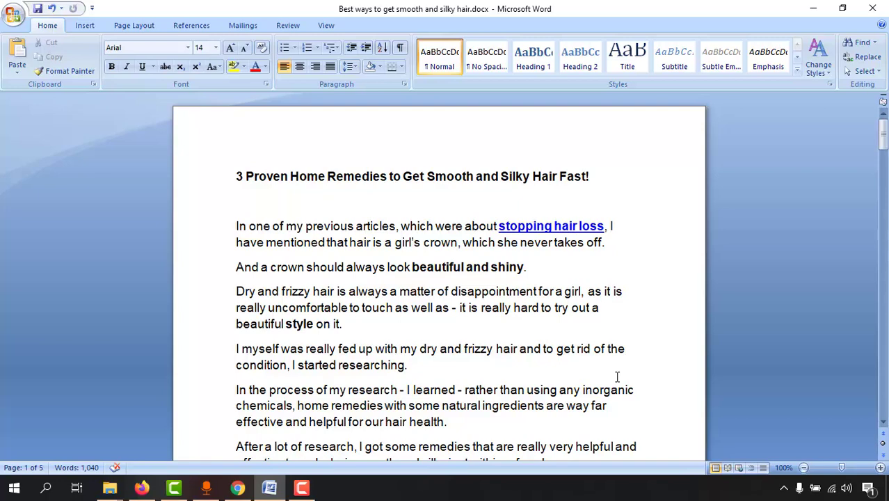
key("ctrl+a")
right_click(293, 196)
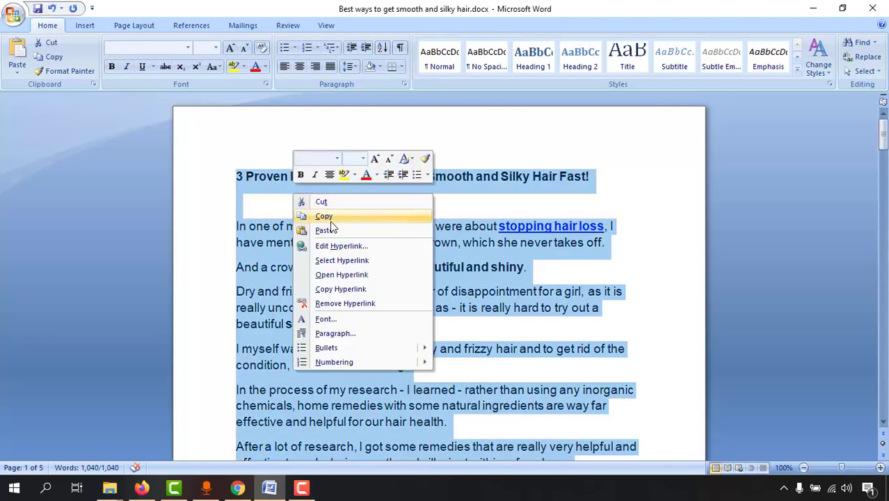
left_click(329, 220)
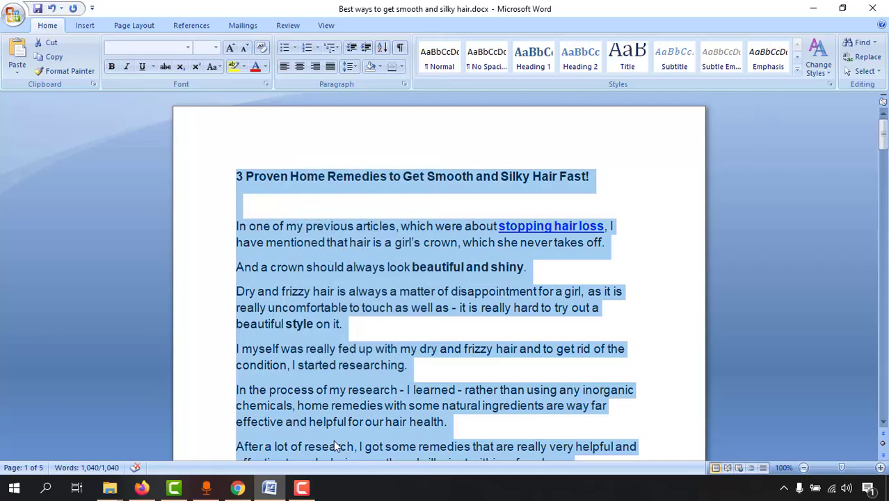
Switch to Chrome and paste the copied article into the SmallSEOTools plagiarism checker's text box.
left_click(237, 487)
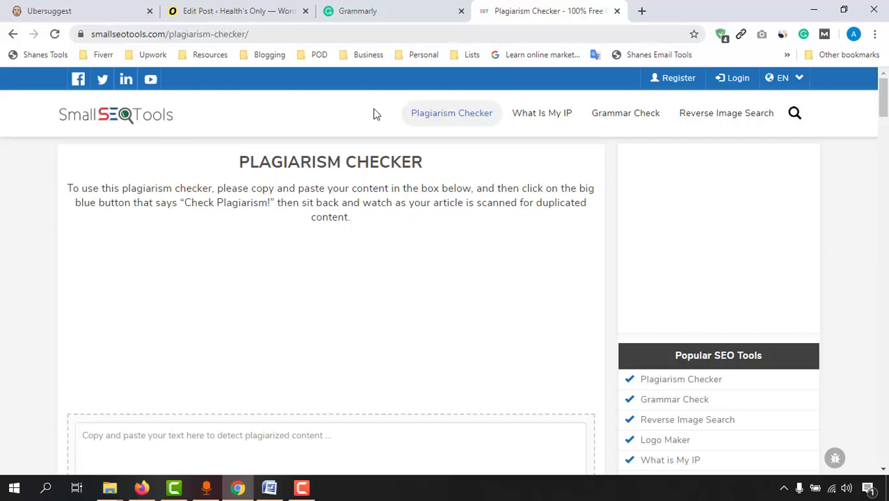
left_click(257, 34)
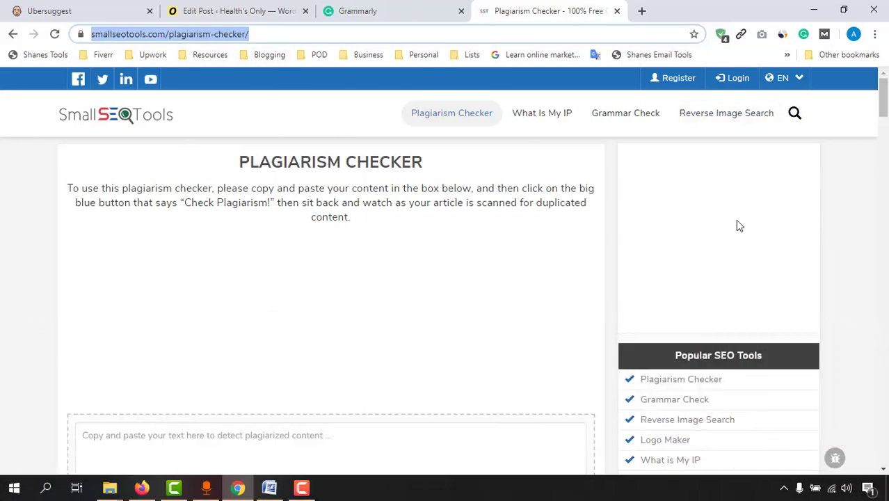
left_click_drag(881, 98, 881, 124)
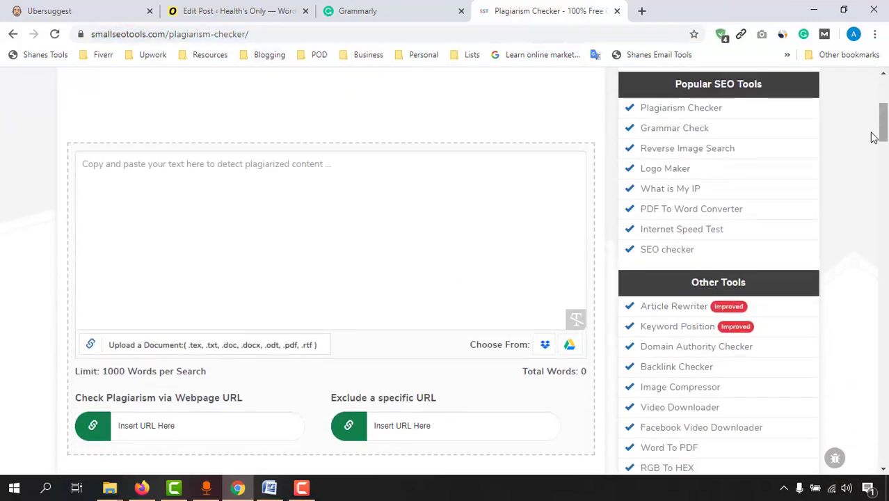
left_click(182, 185)
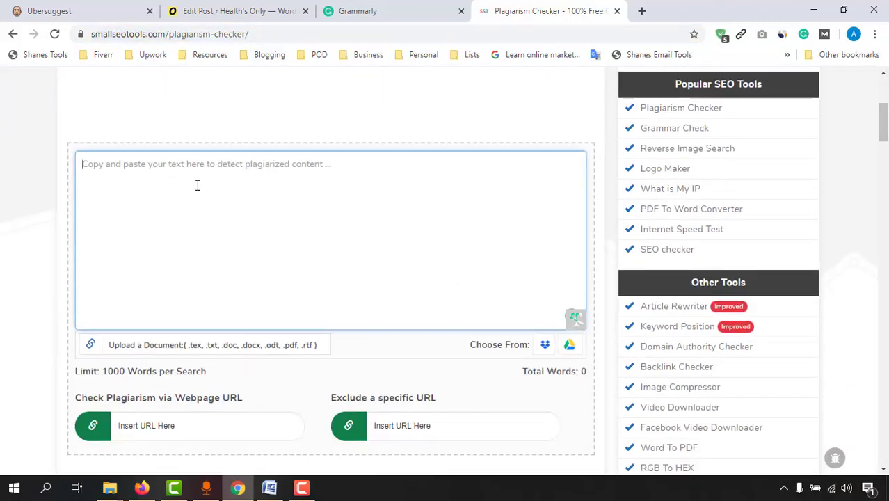
right_click(198, 185)
left_click(244, 283)
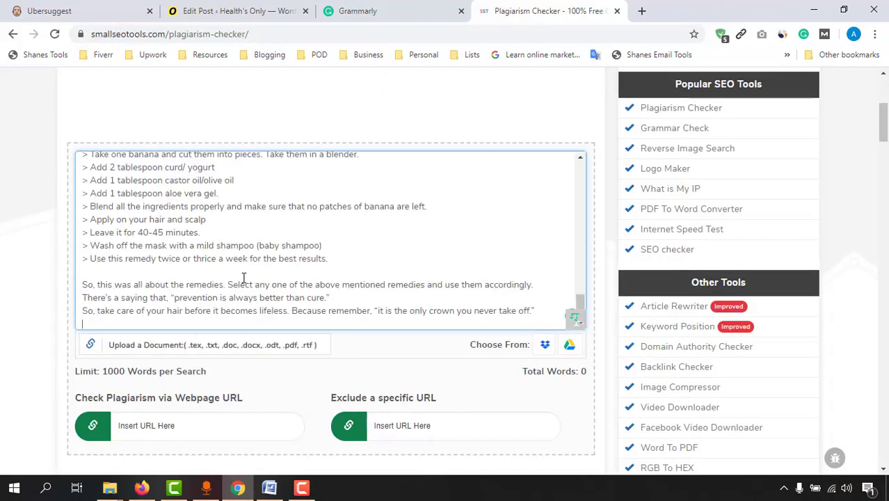
Delete the closing lines starting with "So, this was all about the remedies" from the pasted text to fit the 1000-word limit.
double_click(106, 375)
left_click_drag(196, 378, 112, 373)
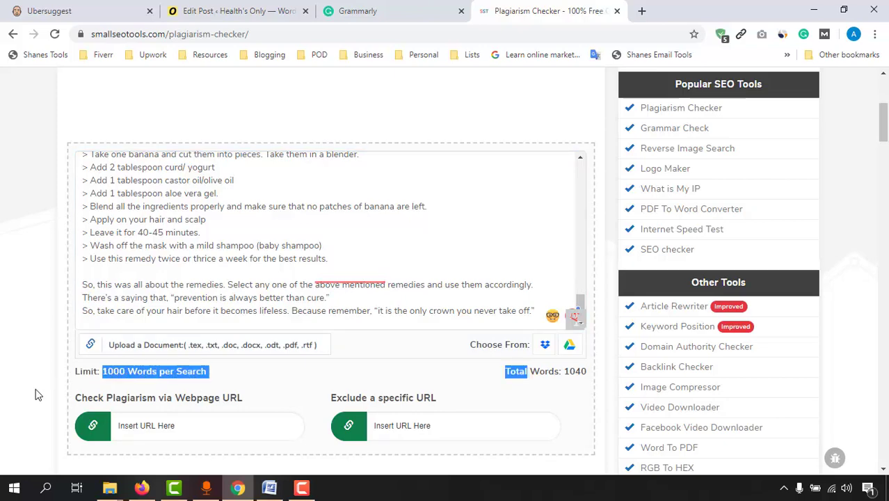
scroll(85, 363, "down", 3)
scroll(137, 360, "up", 2)
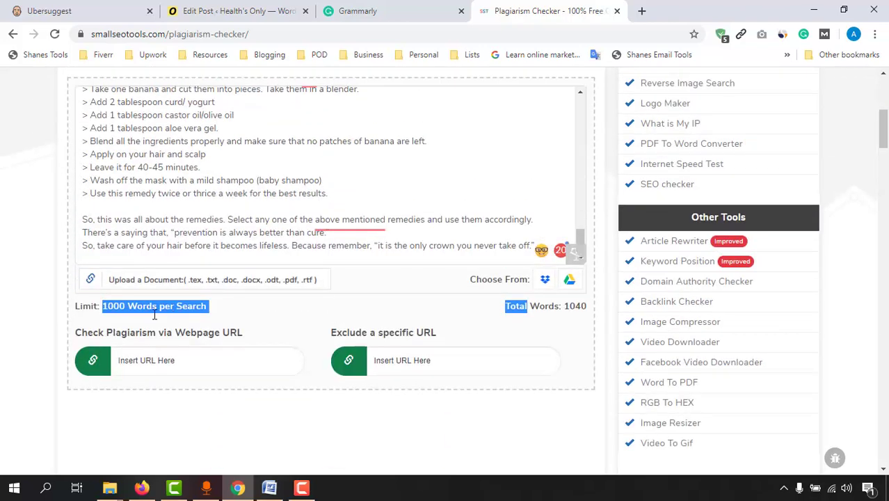
scroll(209, 306, "up", 2)
scroll(357, 313, "down", 4)
scroll(353, 296, "up", 1)
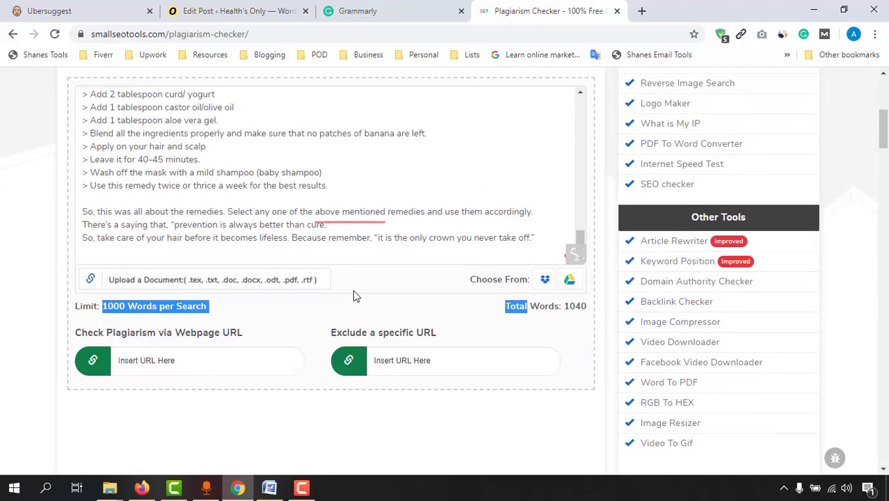
left_click_drag(91, 213, 525, 279)
key("BackSpace")
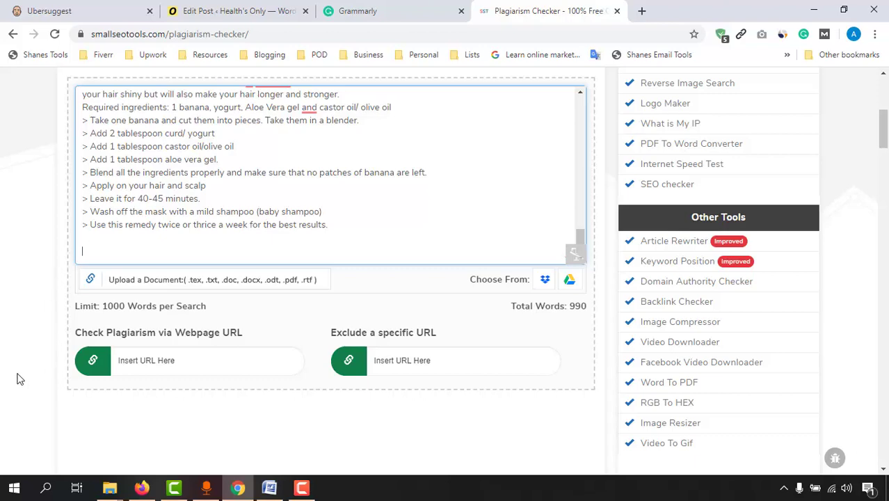
Run the plagiarism check on the pasted text and look through the sentence-wise results for plagiarized sentences.
left_click_drag(883, 134, 883, 160)
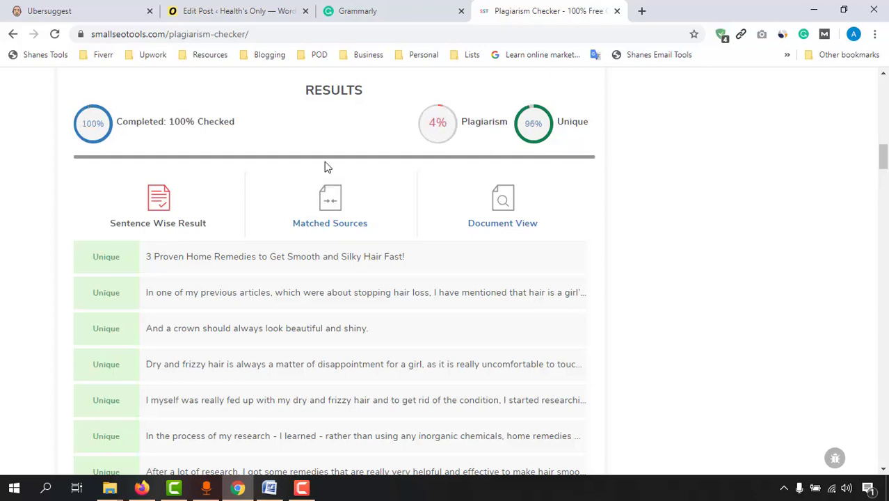
scroll(347, 240, "up", 10)
scroll(347, 258, "up", 3)
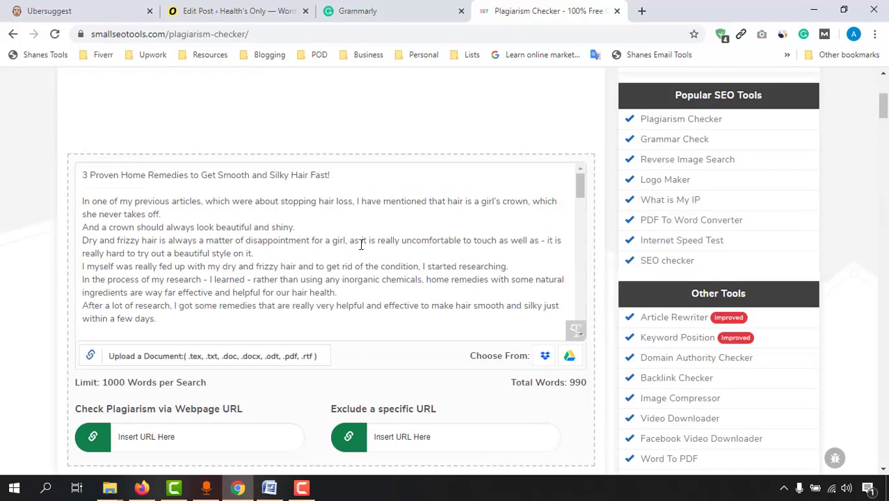
scroll(4, 302, "down", 5)
scroll(101, 280, "up", 5)
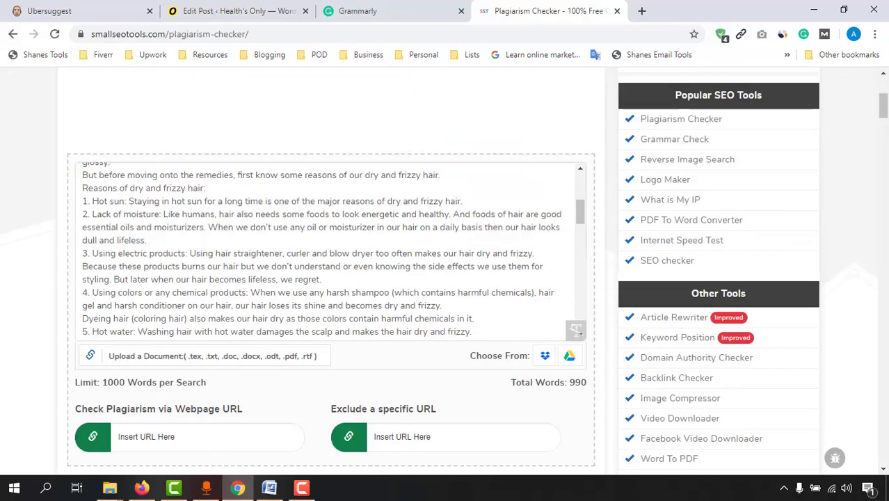
scroll(10, 318, "down", 4)
scroll(9, 318, "down", 11)
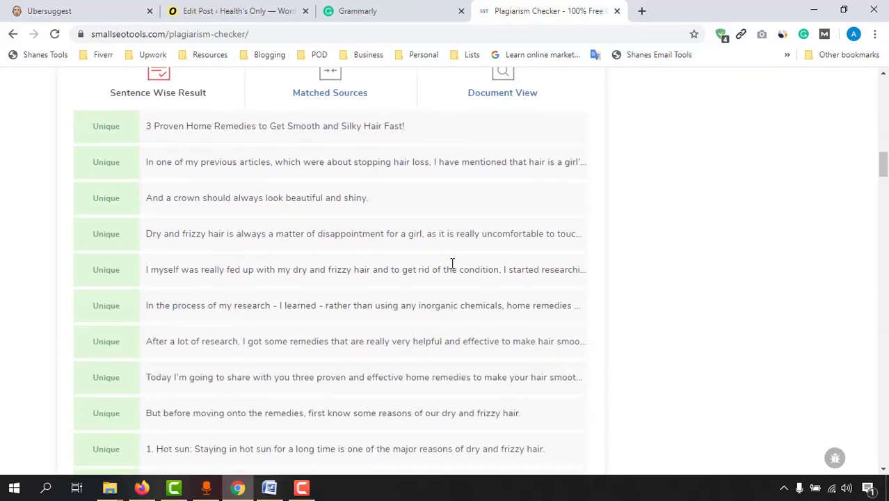
scroll(415, 308, "down", 7)
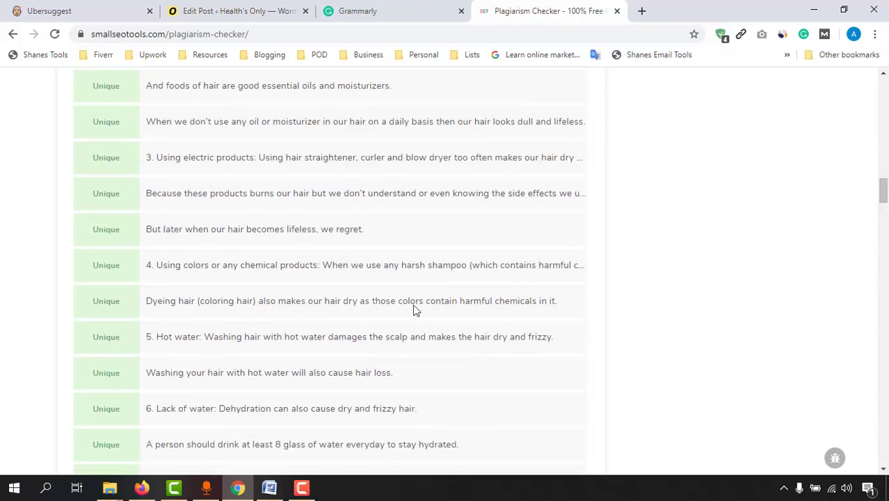
scroll(312, 355, "down", 12)
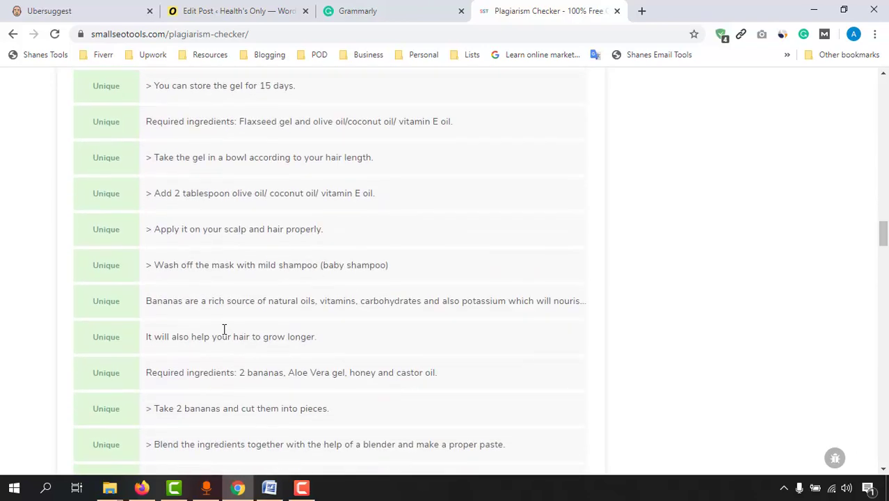
scroll(223, 332, "down", 1)
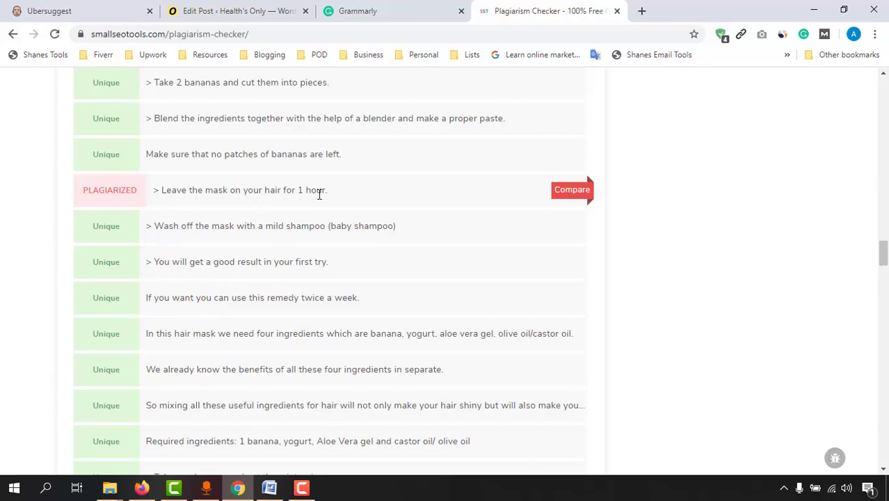
Open the comparisons for both plagiarized sentences, about leaving the mask on for 1 hour and using the remedy twice or thrice a week.
left_click_drag(330, 198, 145, 204)
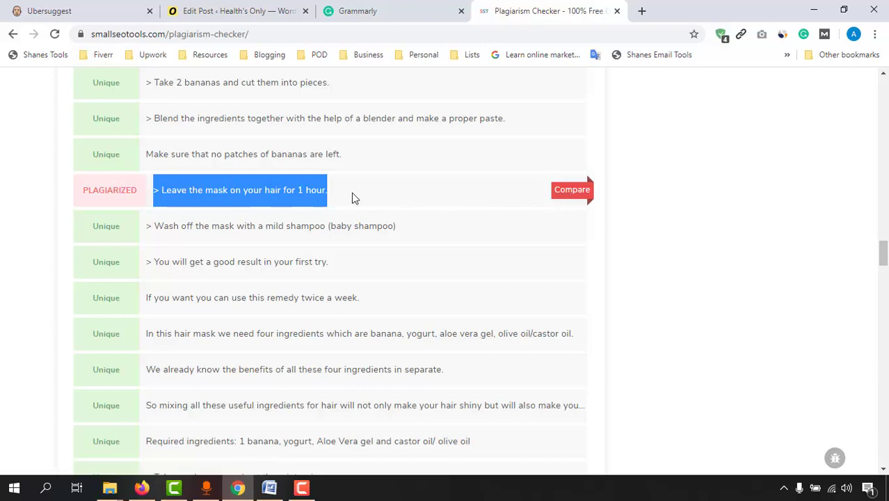
left_click(565, 196)
scroll(87, 344, "down", 3)
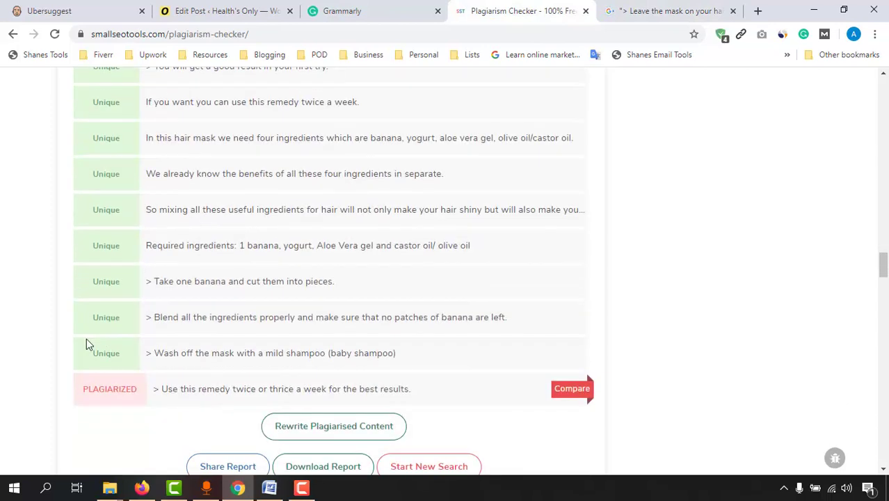
scroll(24, 356, "down", 2)
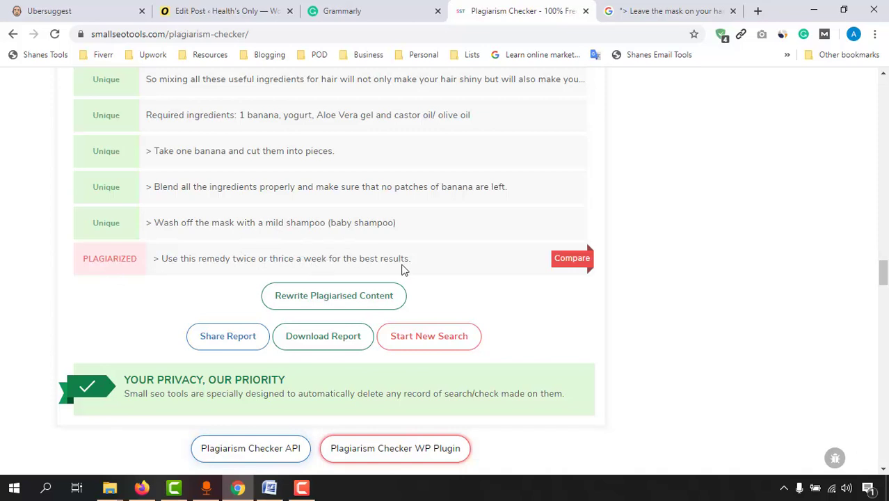
left_click(560, 262)
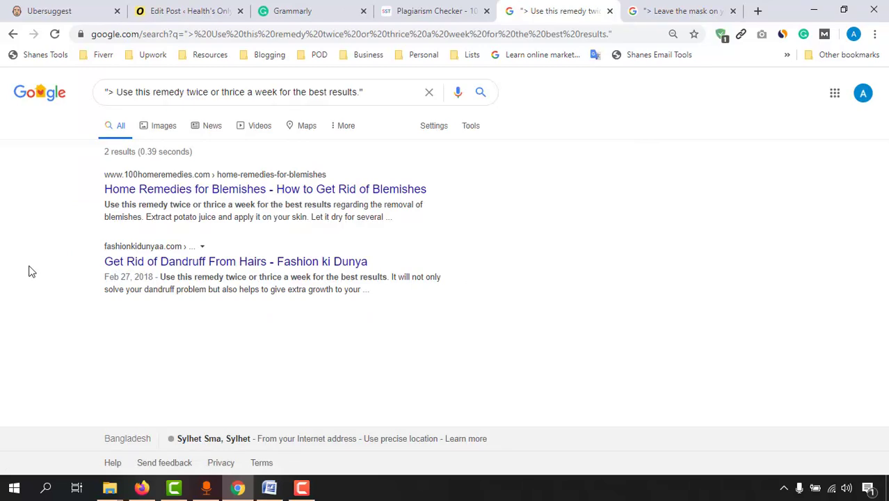
Return to the plagiarism results and copy the plagiarized sentence "Leave the mask on your hair for 1 hour.".
left_click(405, 7)
scroll(198, 317, "up", 8)
scroll(208, 285, "down", 3)
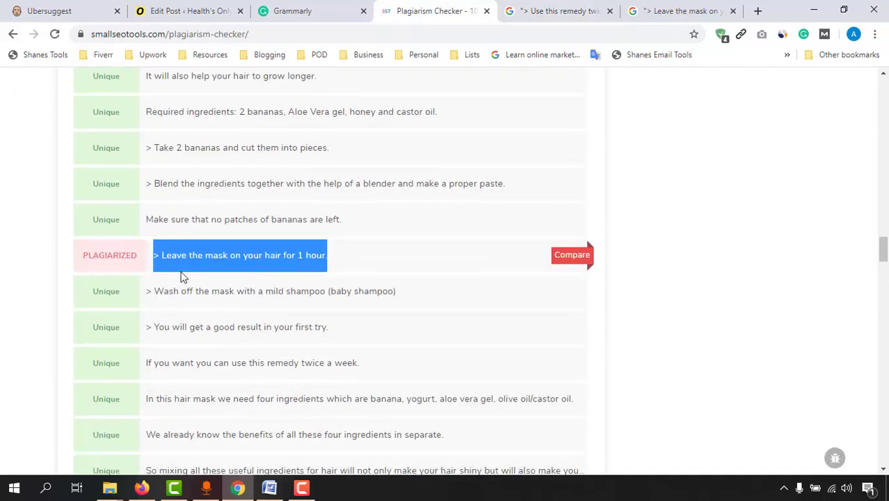
mouse_move(169, 255)
left_mouse_down()
mouse_move(274, 254)
mouse_move(161, 254)
left_mouse_up()
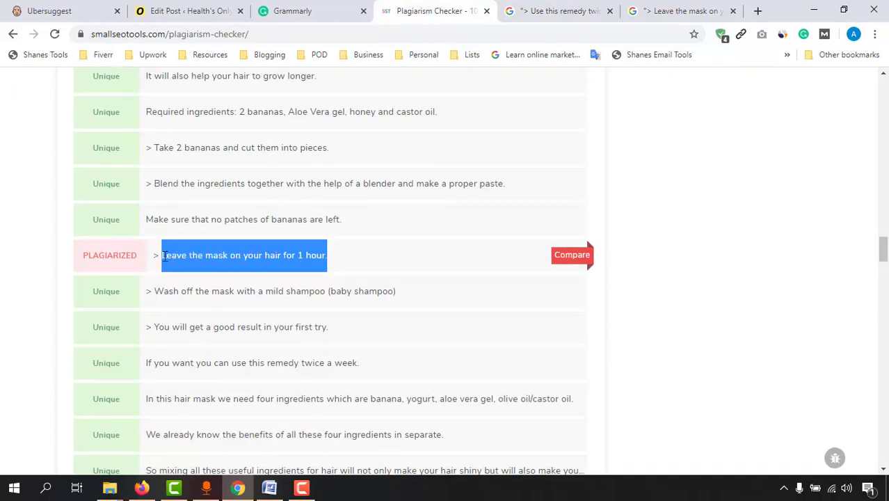
right_click(163, 259)
left_click(192, 267)
Switch to Word and find the sentence "Leave the mask on your hair for 1 hour." in the article.
left_click(269, 488)
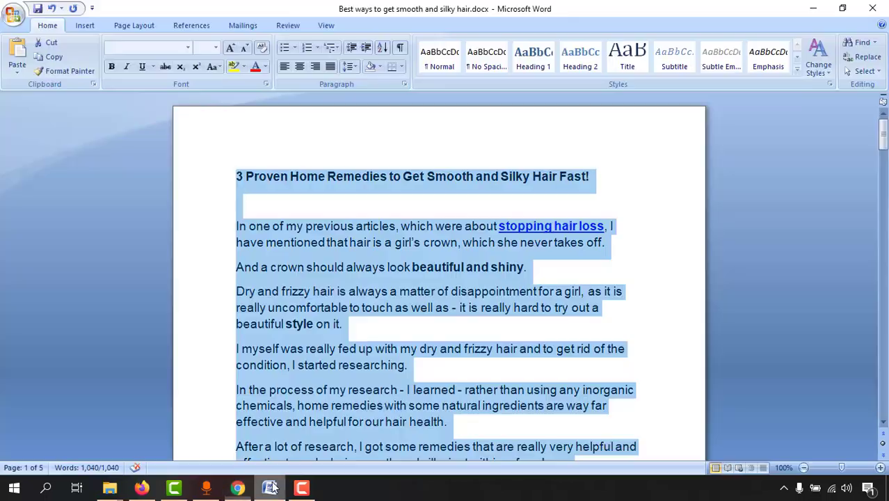
left_click(453, 275)
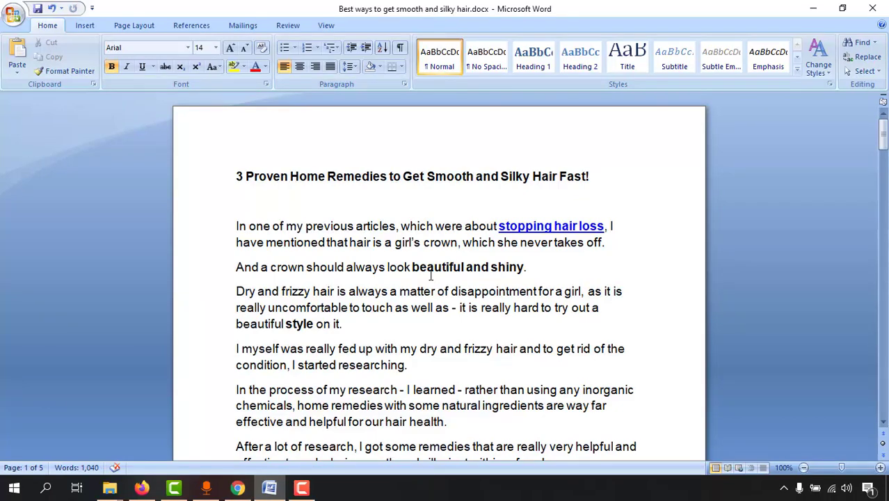
key("ctrl+f")
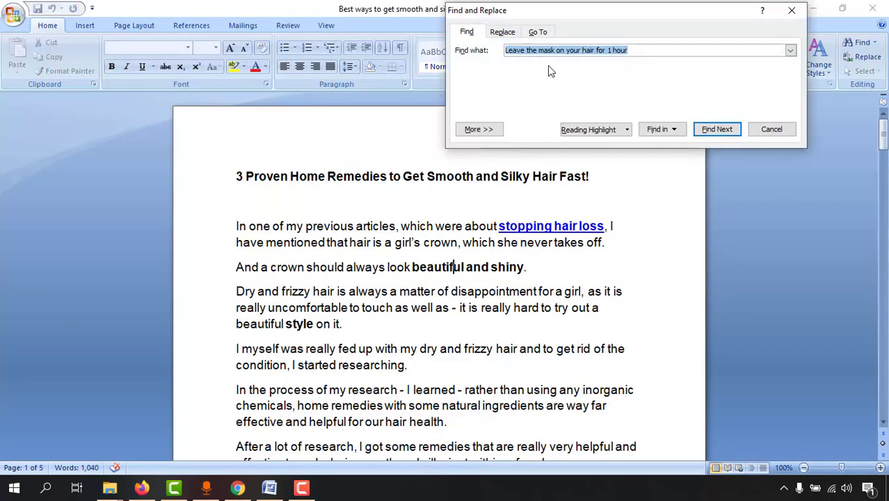
key("ctrl+v")
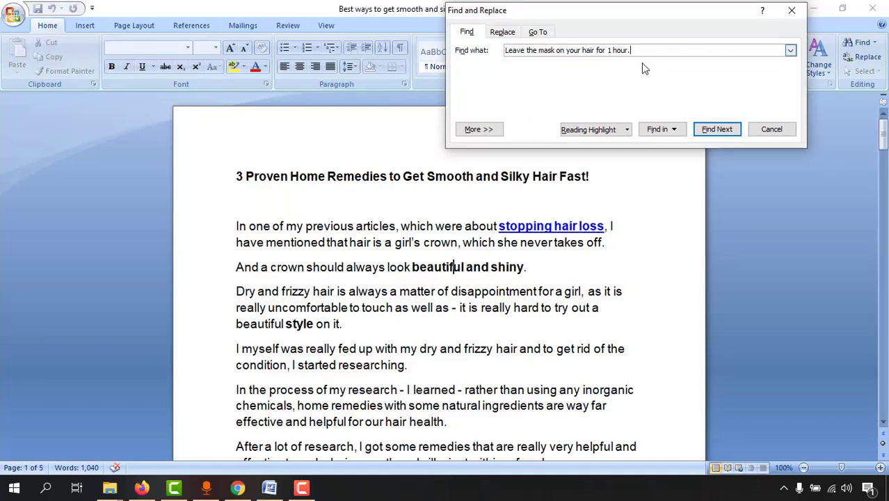
left_click(716, 129)
left_click(716, 129)
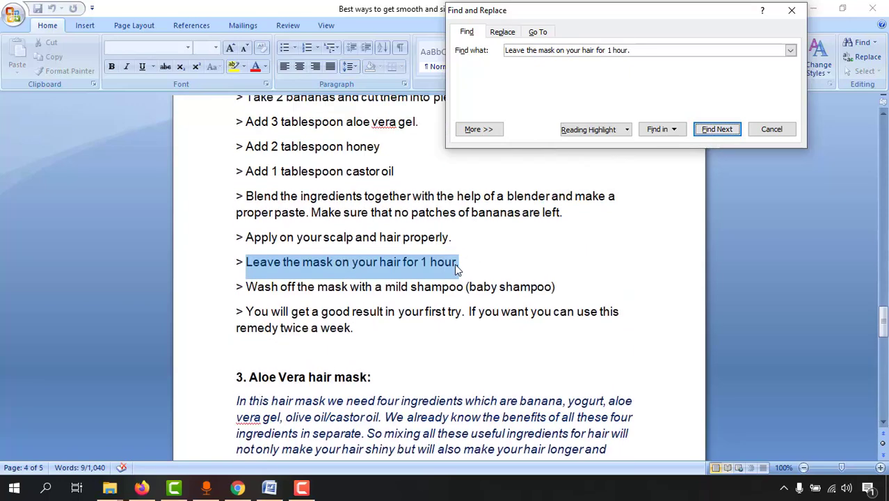
Look over the Google matches for both plagiarized sentences and the plagiarism results in Chrome, and return to the Word article.
key("alt+Tab")
left_click(583, 25)
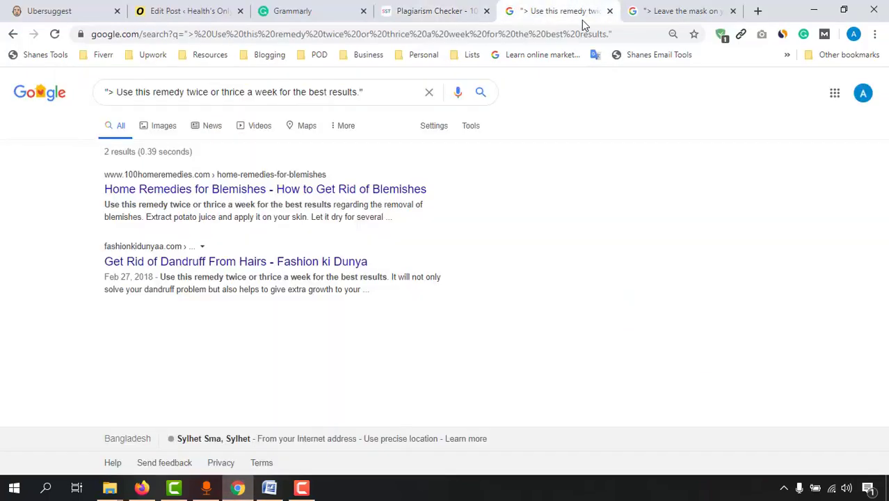
left_click(653, 8)
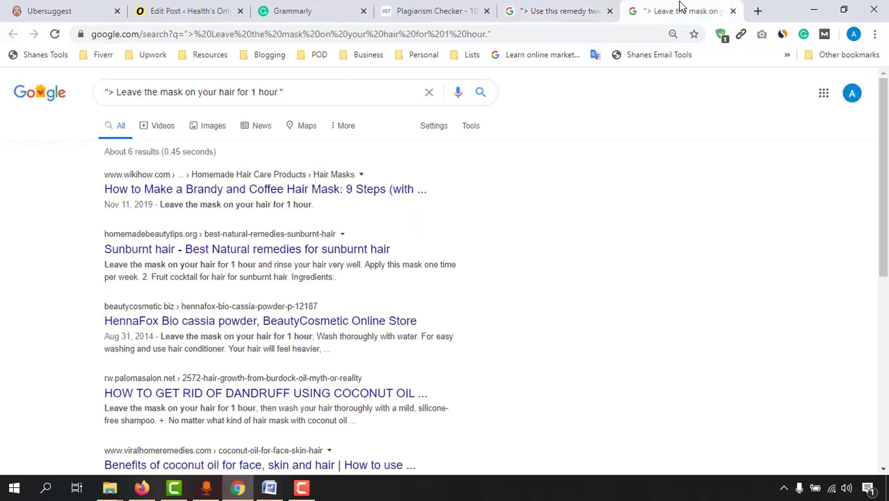
left_click(325, 9)
left_click(394, 7)
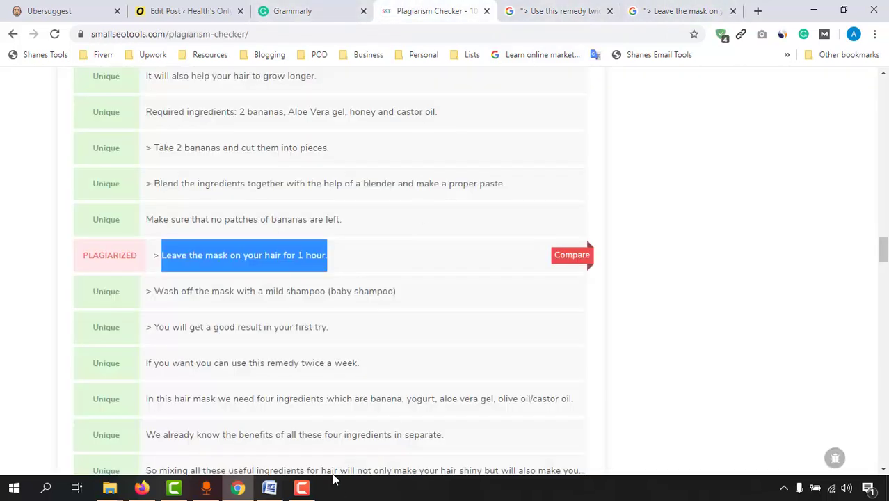
left_click(269, 488)
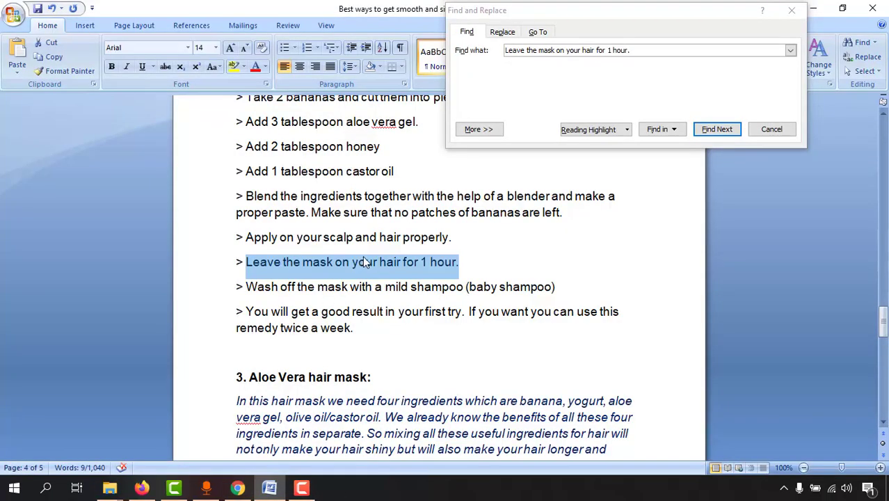
Insert "Banana Hair" before "mask" in the sentence "Leave the mask on your hair for 1 hour." in the Banana hair mask section.
left_click(272, 264)
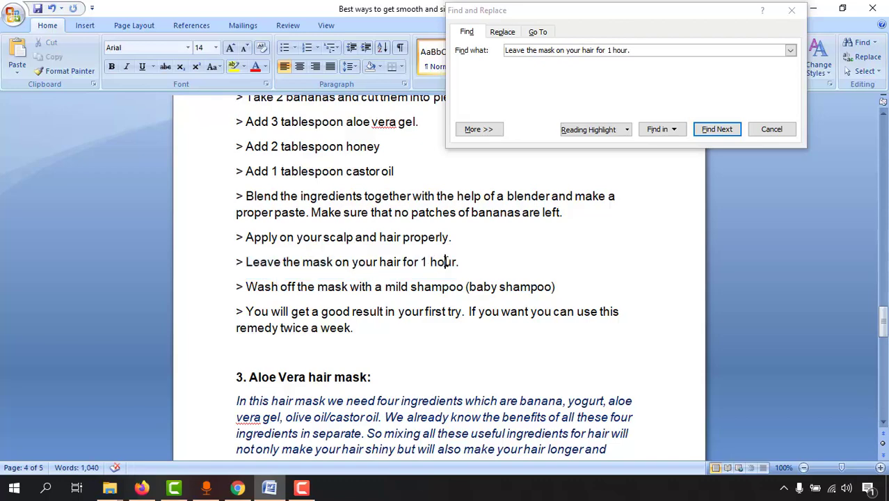
scroll(445, 263, "up", 8)
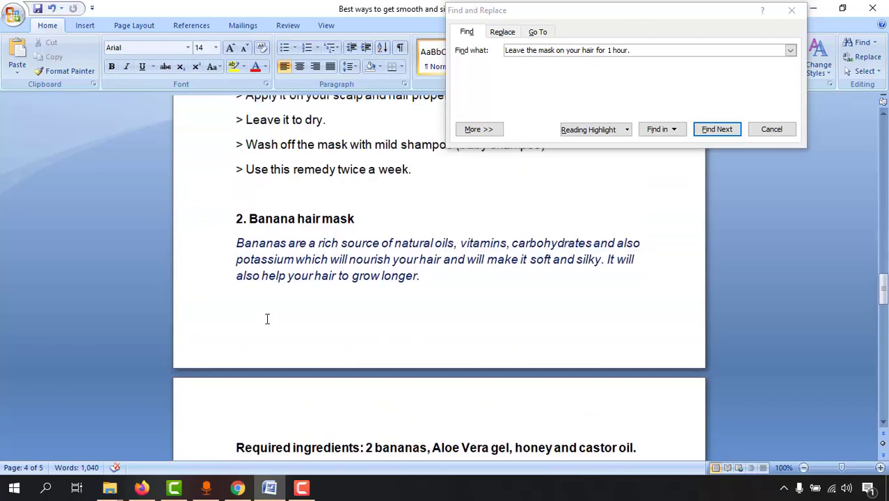
scroll(267, 319, "up", 2)
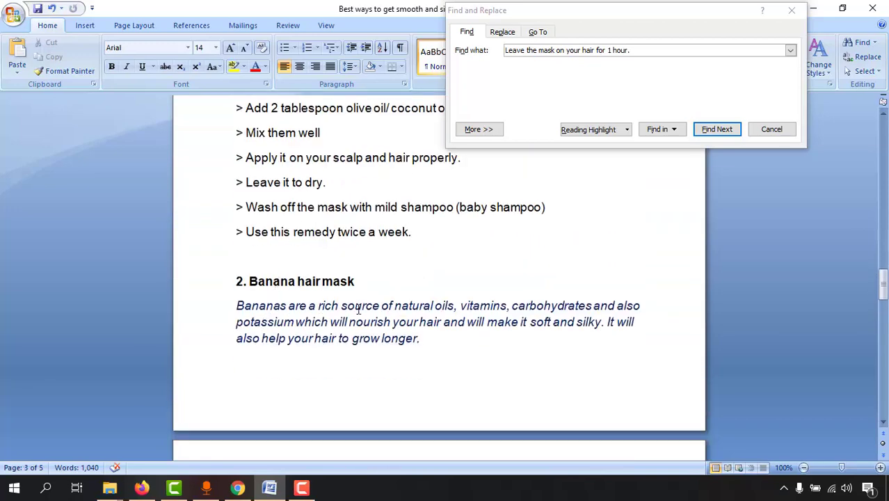
scroll(359, 310, "down", 10)
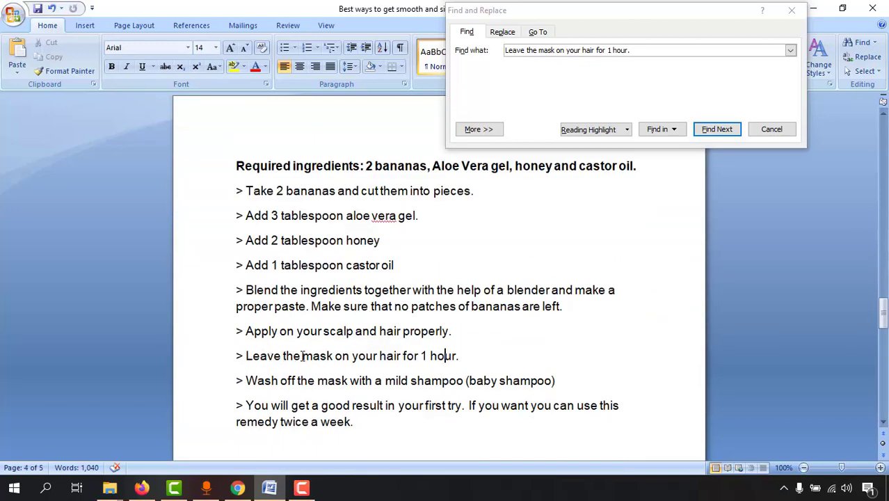
type("Banan")
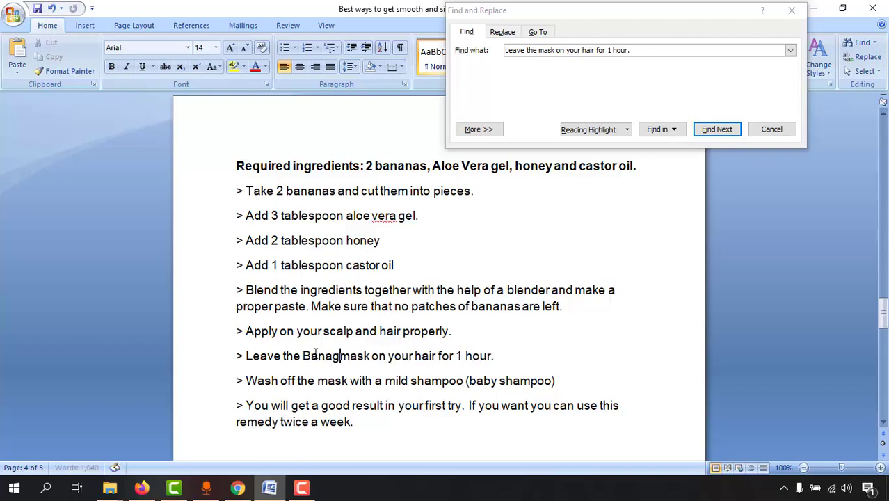
key("BackSpace")
type("na Hair")
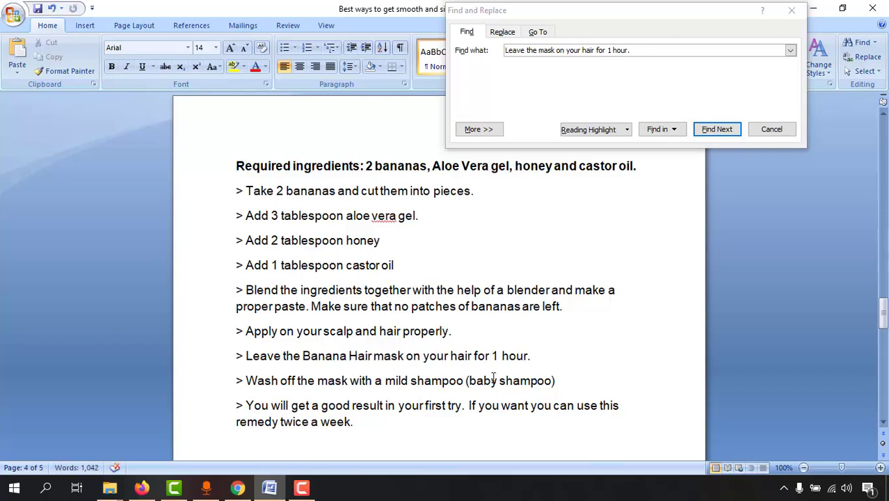
Remove the extra word "Hair" so the sentence reads "Leave the Banana mask on your hair for 1 hour." and select the sentence.
left_click(543, 357)
double_click(362, 355)
key("Delete")
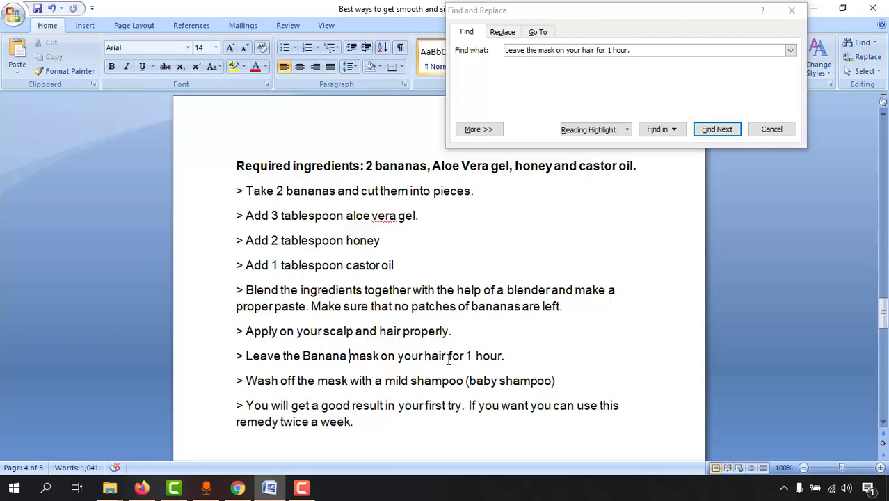
left_click(533, 362)
scroll(479, 353, "down", 2)
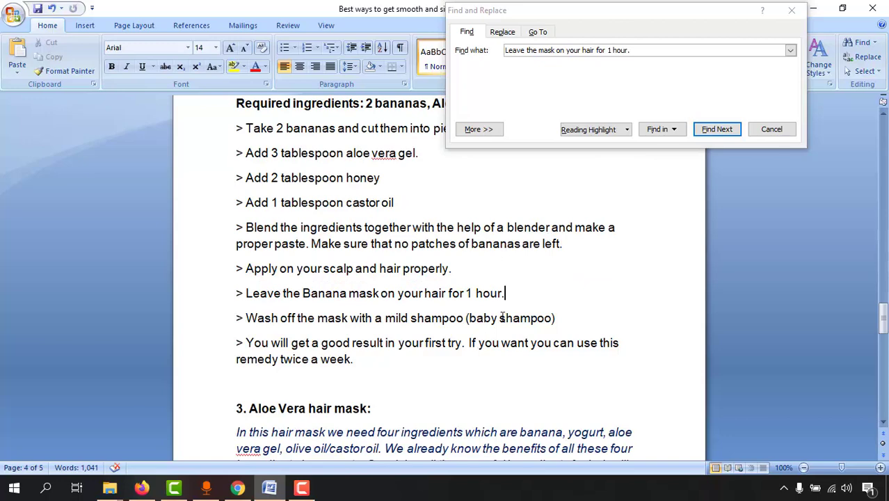
left_click_drag(506, 293, 246, 294)
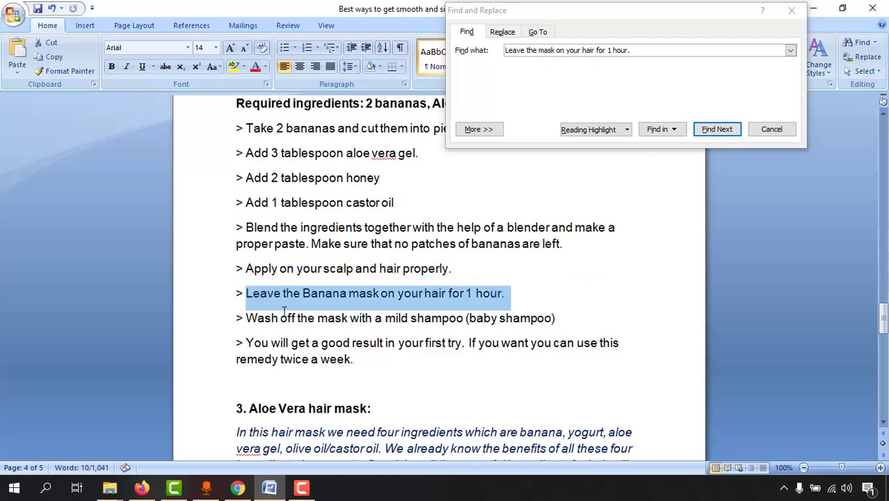
Switch to Chrome and copy the plagiarized sentence "Use this remedy twice or thrice a week for the best results".
left_click(237, 488)
scroll(186, 369, "down", 3)
scroll(186, 369, "up", 1)
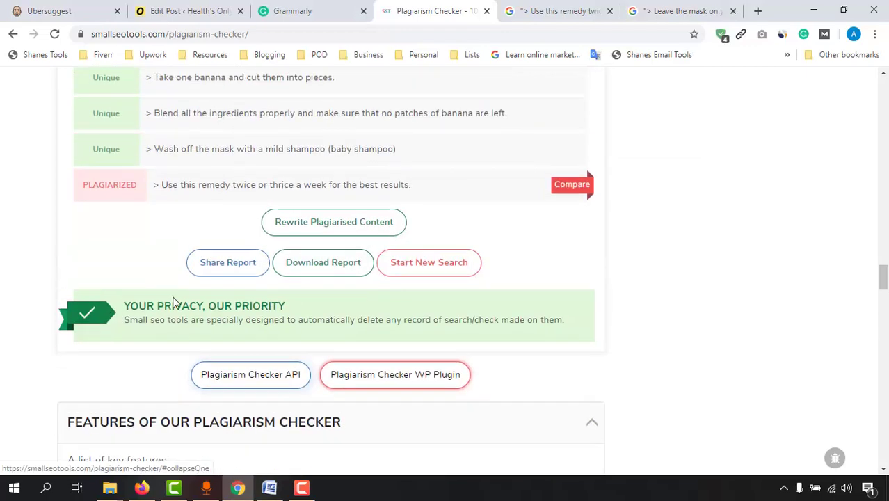
left_click_drag(160, 197, 194, 195)
right_click(391, 188)
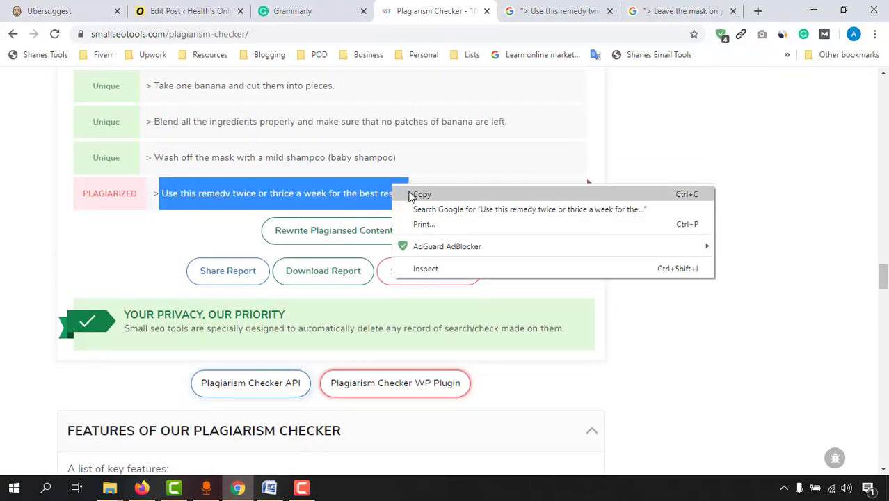
left_click(415, 194)
Switch to Word and find "Use this remedy twice or thrice a week for the best results" throughout the document.
left_click(268, 489)
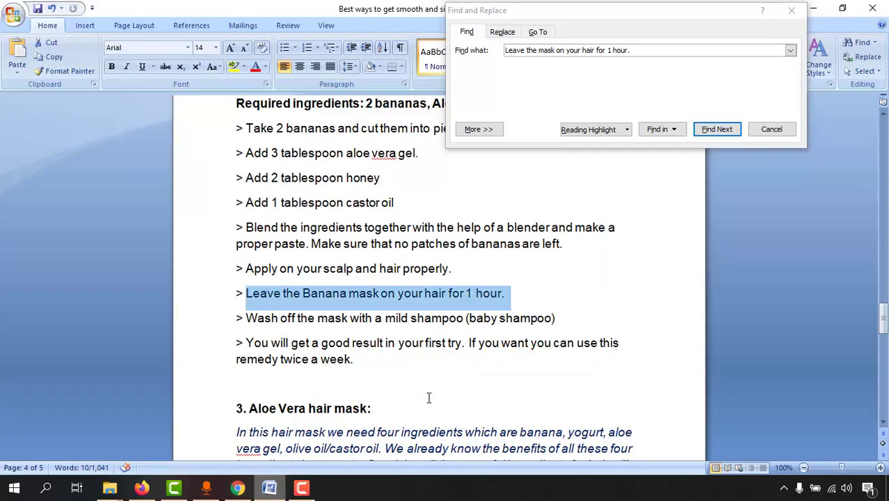
double_click(532, 50)
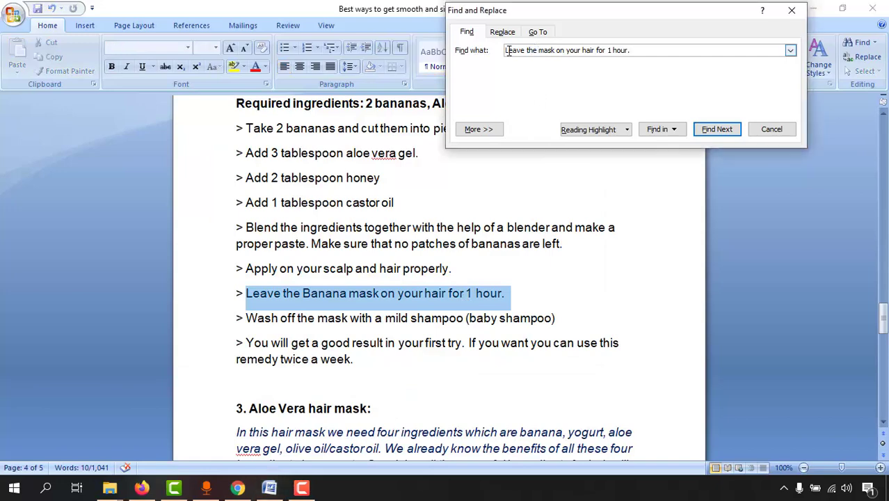
triple_click(504, 55)
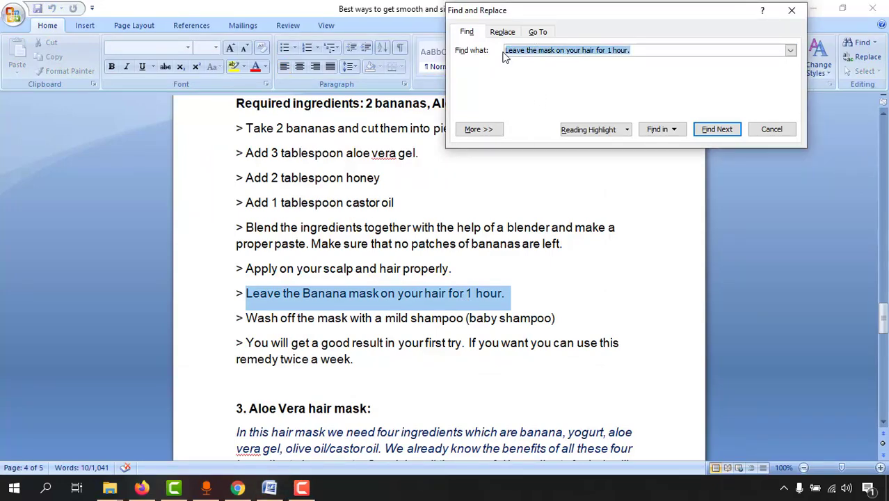
key("ctrl+v")
left_click(724, 136)
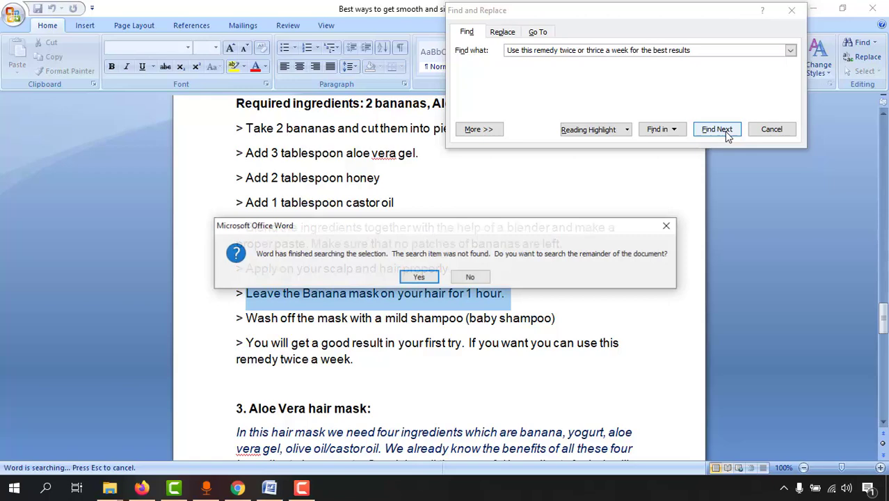
left_click(421, 279)
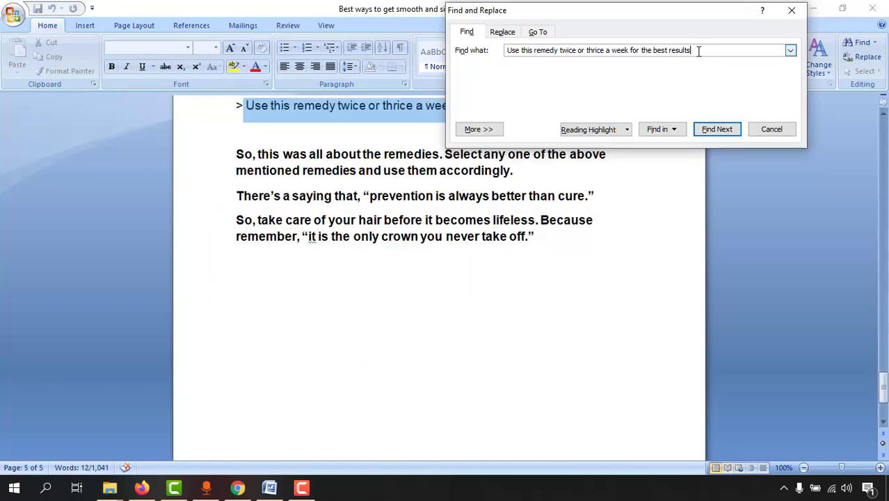
scroll(267, 322, "up", 2)
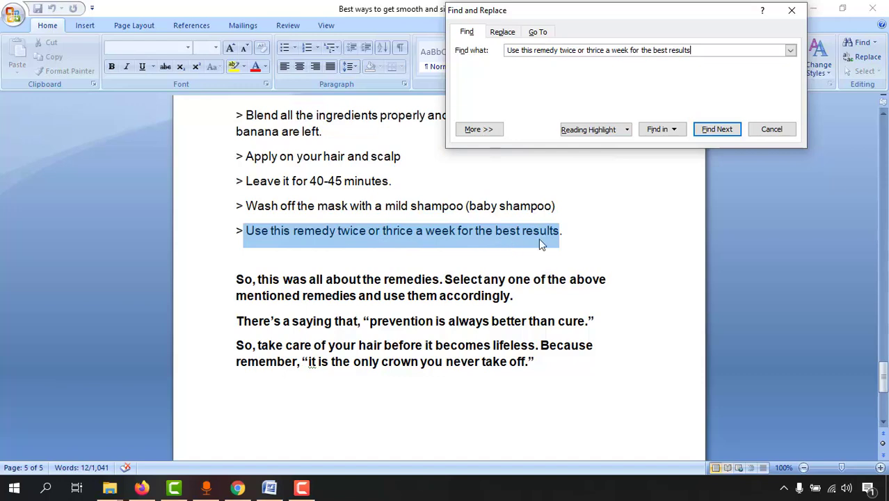
Copy "Aloe Vera" from the heading of the third hair mask section.
left_click(292, 240)
scroll(292, 244, "up", 4)
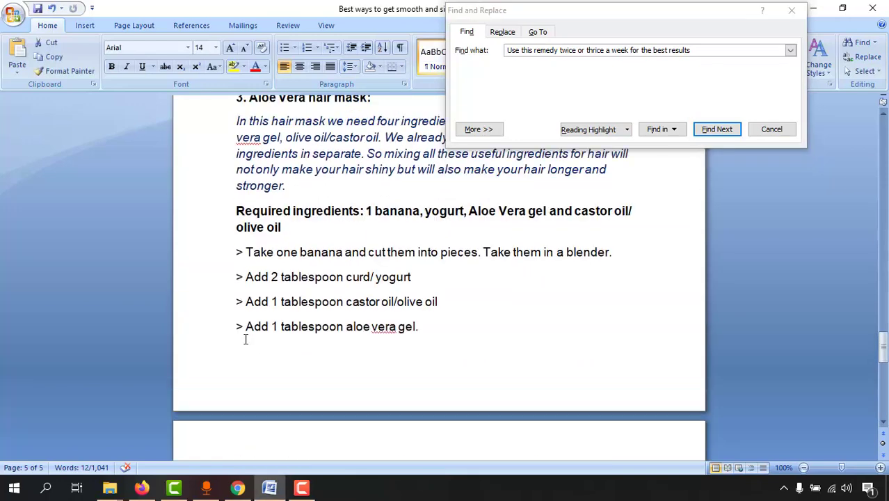
scroll(244, 339, "up", 2)
left_click_drag(249, 223, 308, 222)
key("ctrl+c")
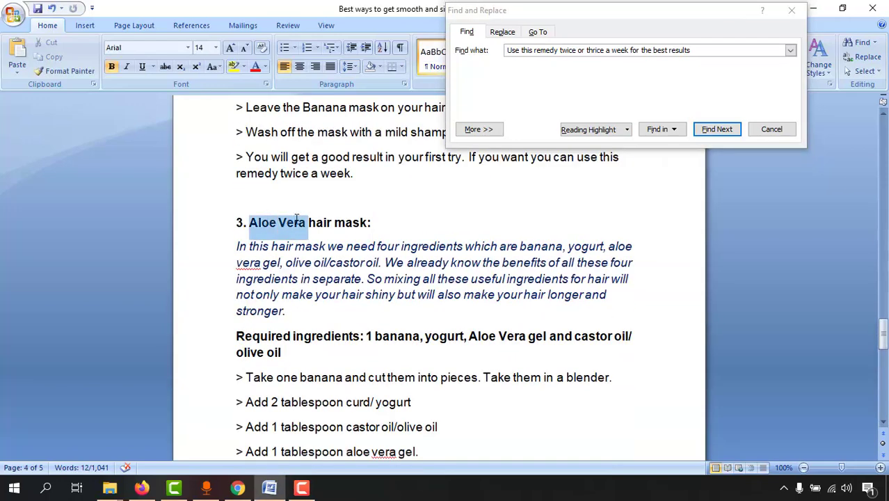
Paste "Aloe Vera" after "Use this" in the flagged last remedy sentence and add "hair mask" behind it.
scroll(322, 333, "down", 3)
scroll(322, 333, "down", 4)
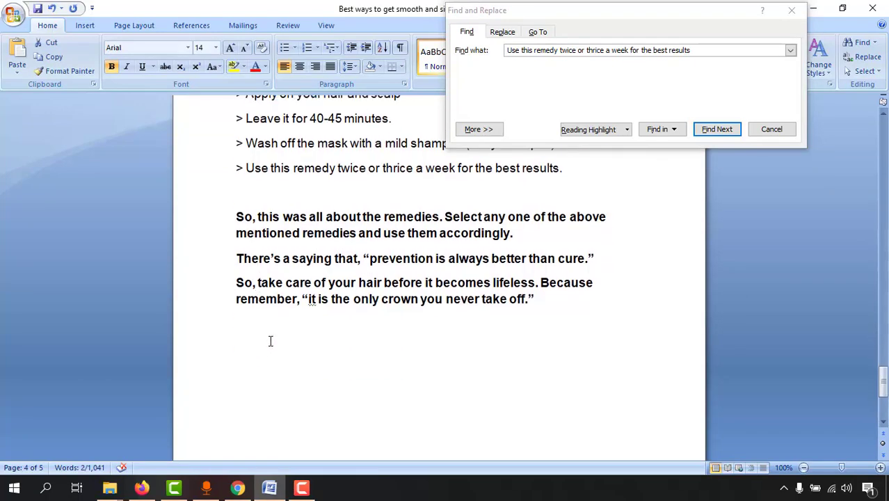
scroll(271, 342, "up", 1)
left_click(291, 264)
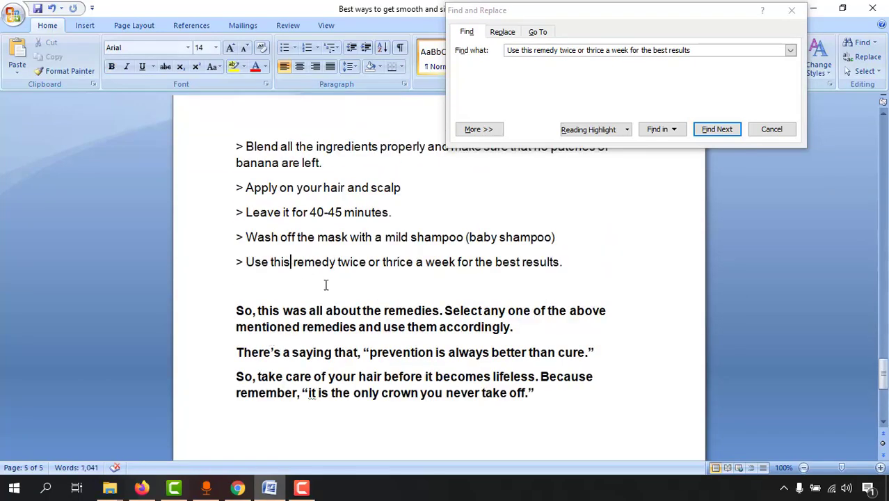
key("ctrl+v")
type("hair mask")
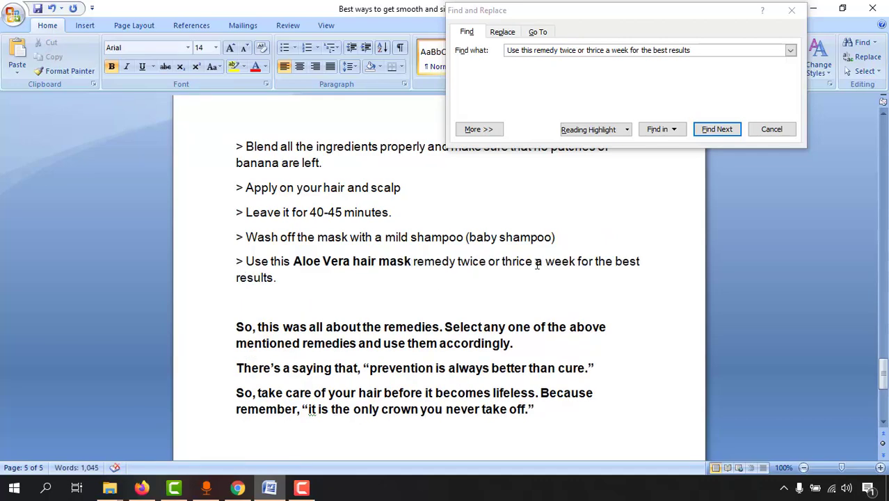
Copy the entire edited article and close the Find and Replace dialog.
key("Down")
key("Down")
key("ctrl+a")
right_click(352, 231)
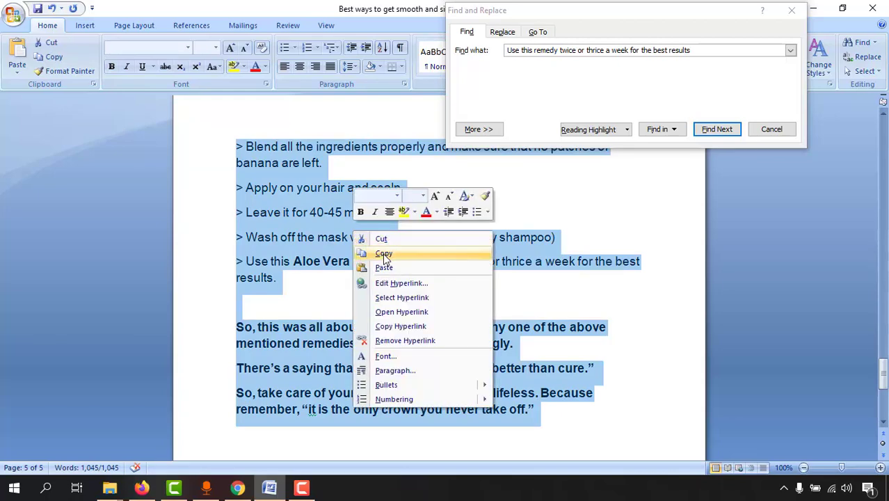
left_click(382, 255)
left_click(783, 130)
left_click(770, 129)
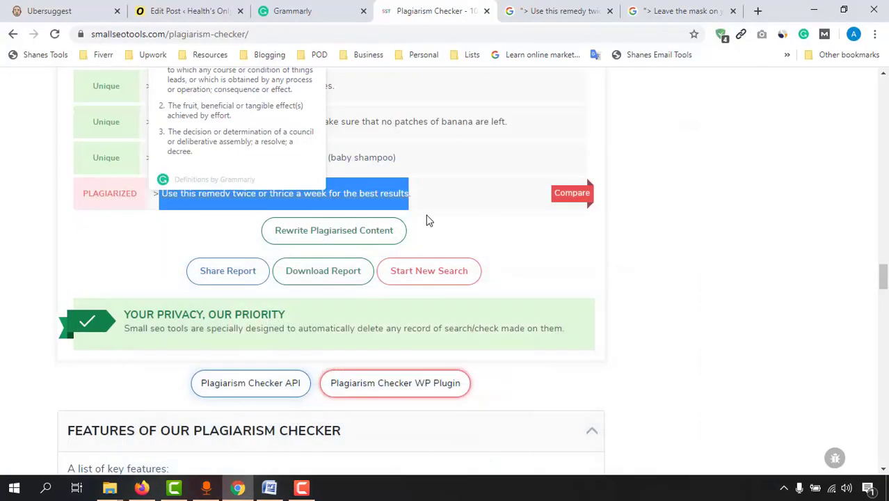
Switch to Chrome and replace the old text in the plagiarism checker with the copied article.
left_click(811, 8)
scroll(169, 323, "up", 4)
scroll(169, 323, "up", 15)
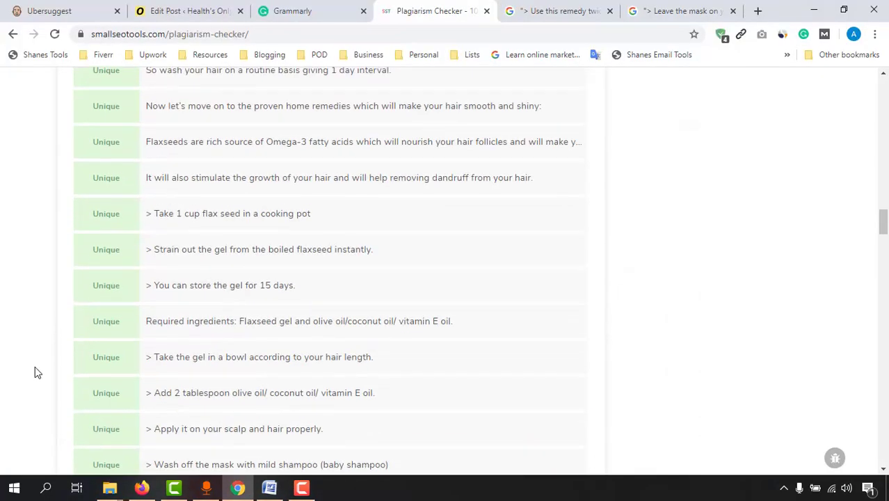
scroll(314, 426, "up", 10)
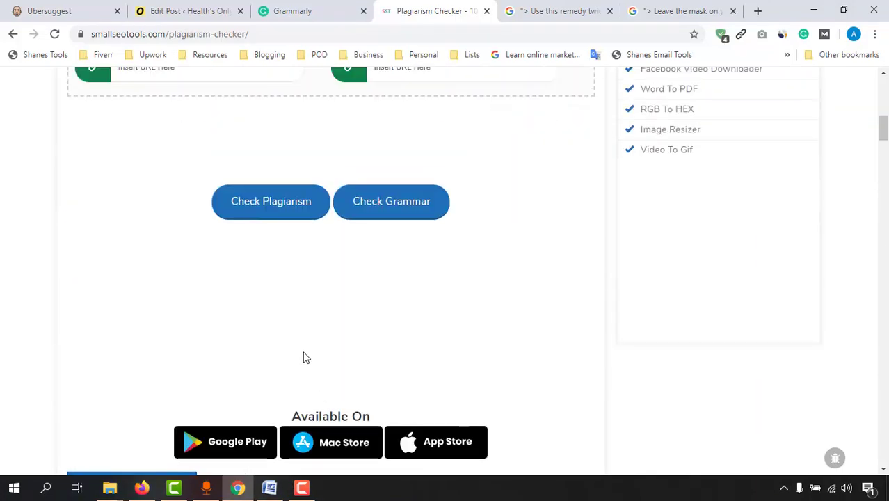
left_click(288, 314)
key("ctrl+a")
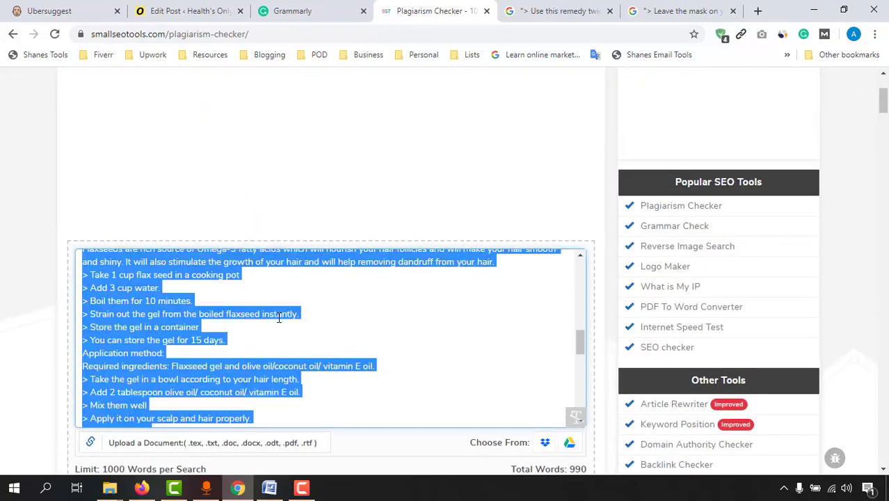
key("ctrl+v")
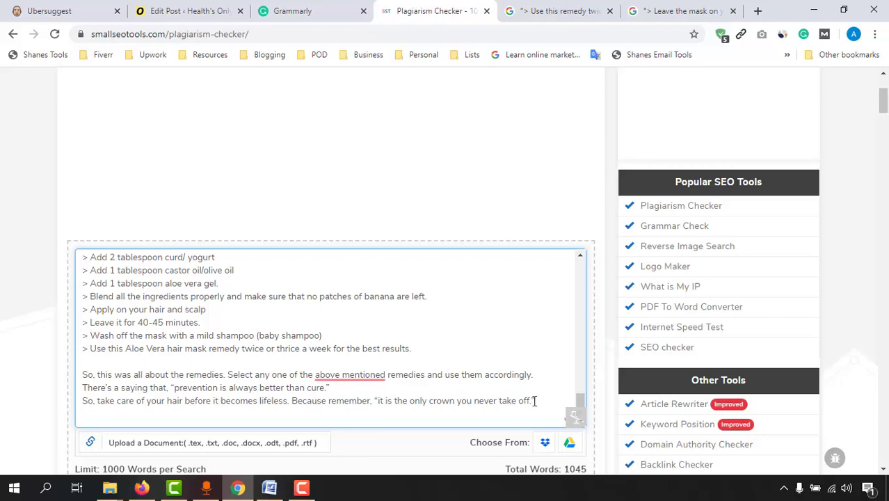
Delete the closing paragraphs starting at "So, this was all about the remedies" from the checker text and run the plagiarism check.
left_click_drag(534, 401, 77, 375)
key("BackSpace")
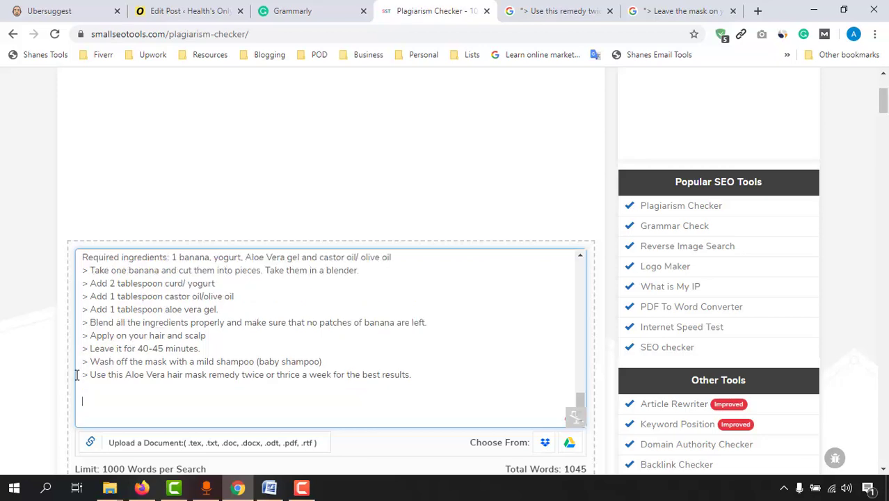
scroll(293, 339, "down", 2)
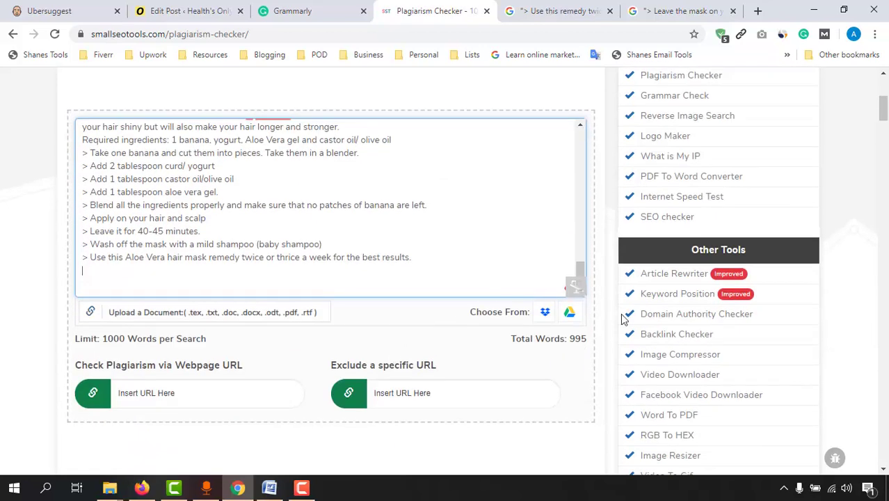
scroll(419, 358, "down", 3)
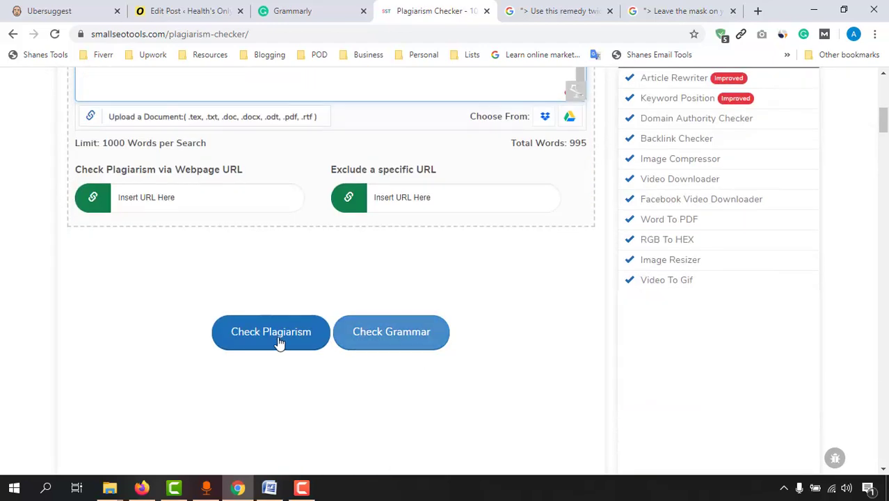
left_click(271, 343)
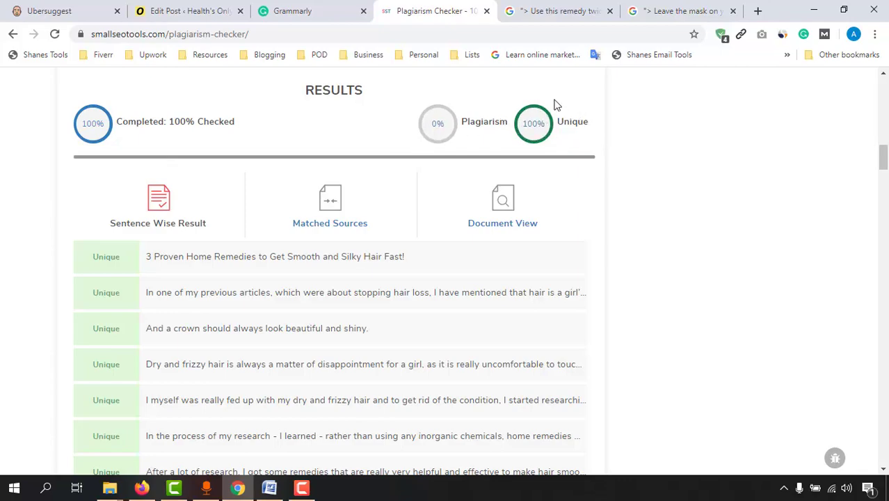
Select the entire article text in the plagiarism checker.
scroll(131, 362, "up", 15)
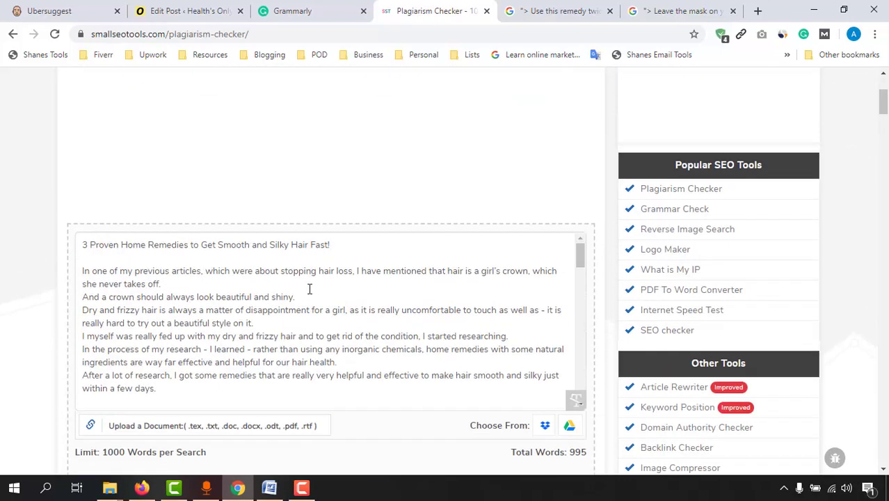
scroll(129, 352, "down", 4)
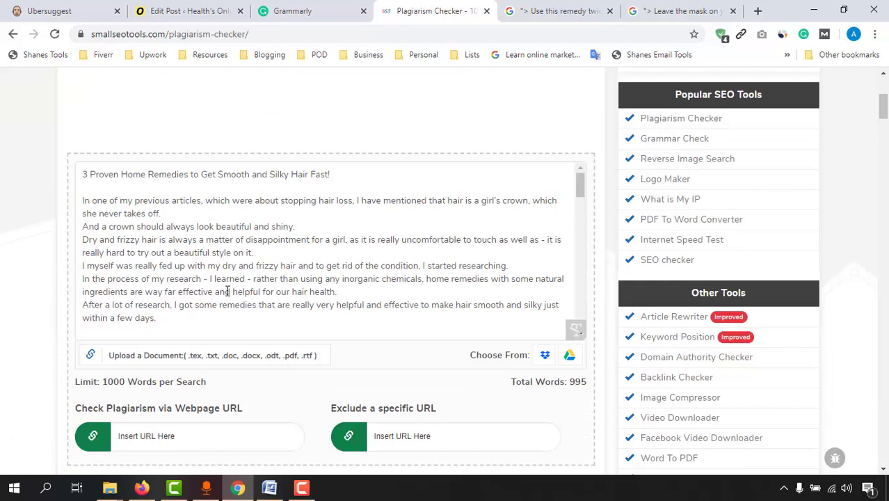
left_click(306, 278)
key("ctrl+a")
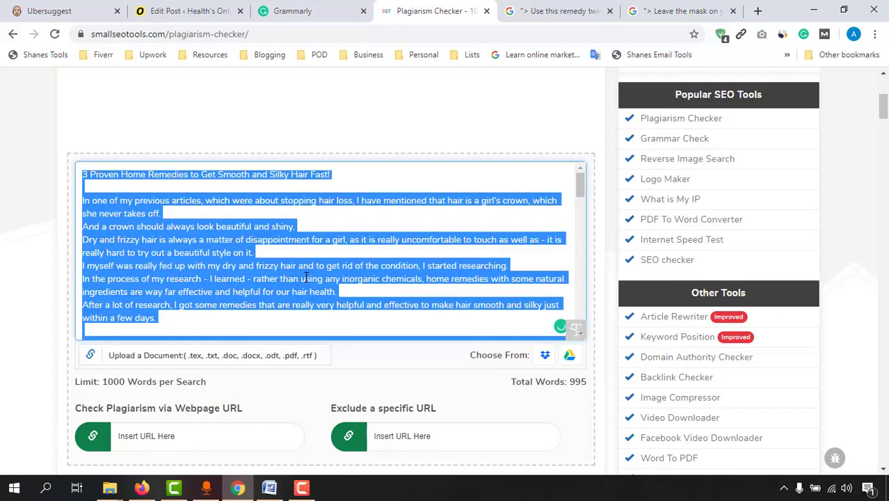
Switch to Word and select the entire hair care article.
left_click(269, 487)
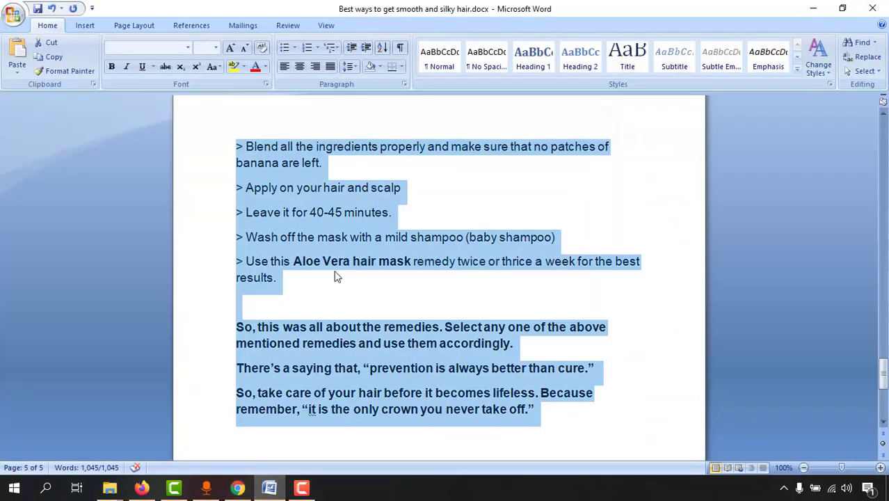
key("ctrl+v")
scroll(341, 284, "up", 8)
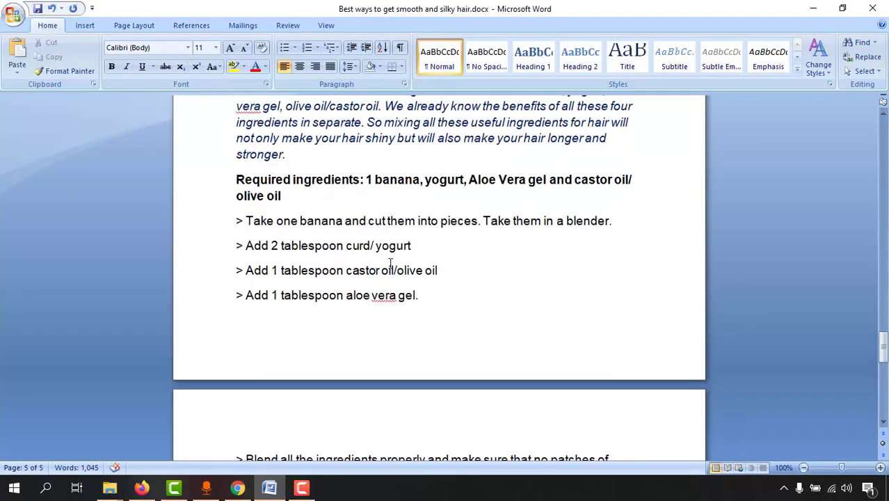
key("ctrl+a")
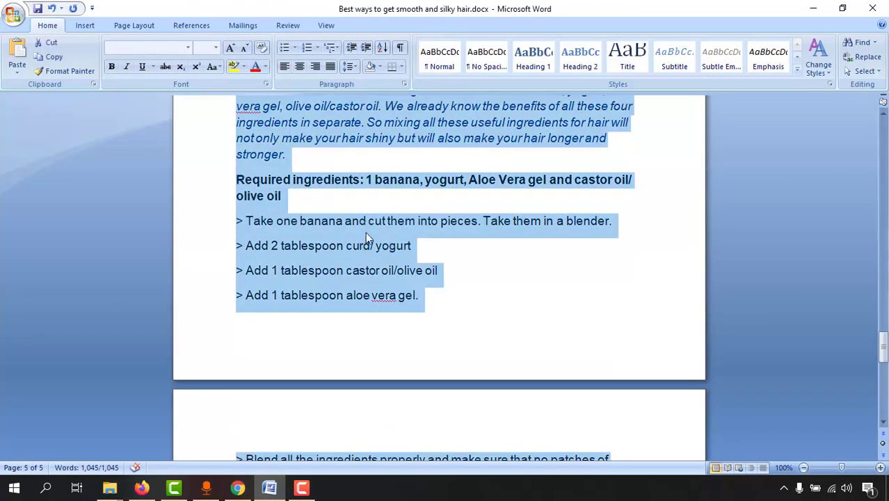
Switch to Chrome, look at the Grammarly dashboard and return to the plagiarism checker page.
left_click(238, 488)
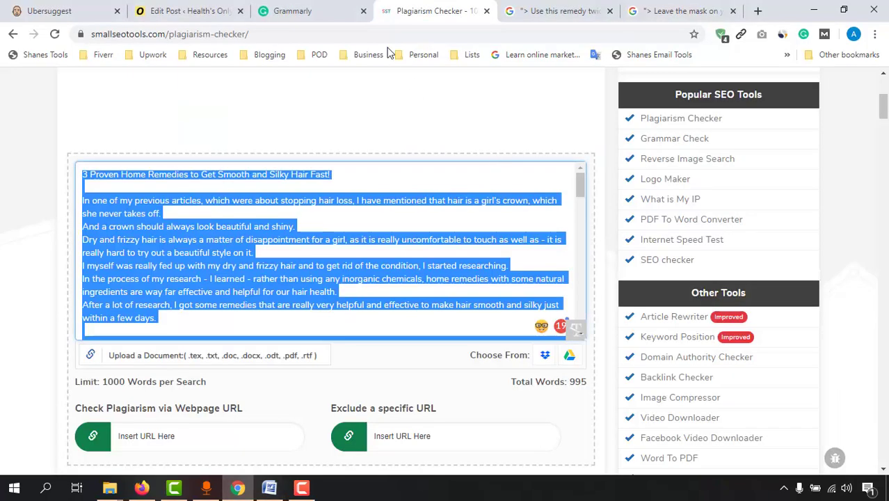
left_click(335, 5)
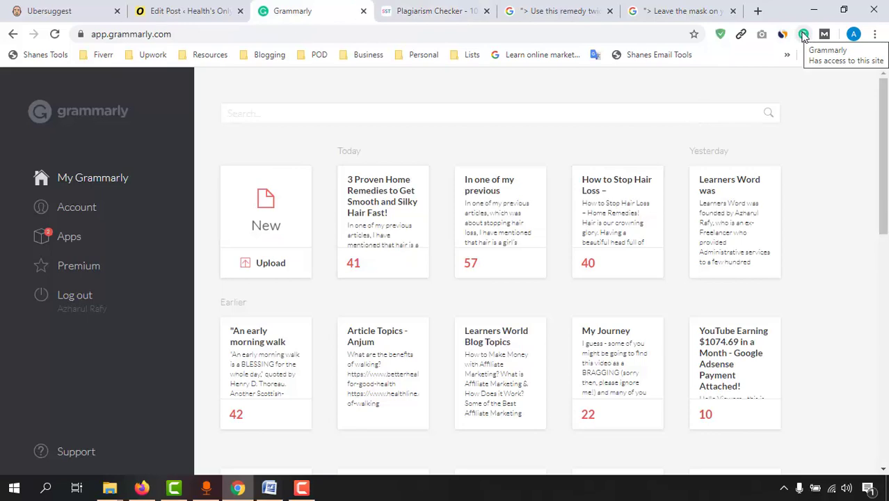
left_click(678, 11)
scroll(552, 177, "down", 1)
left_click(465, 6)
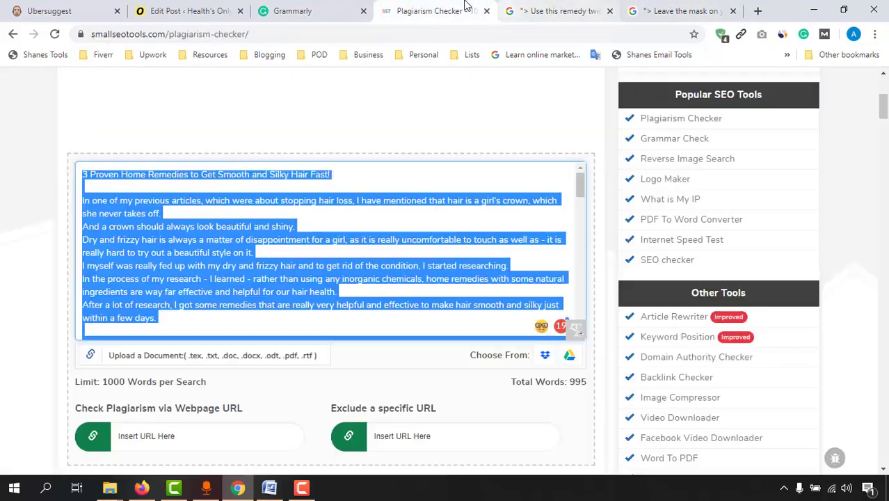
Accept Grammarly's suggestion in the checker text to replace "of" with "for" in "first know some reasons of our dry and frizzy hair".
left_click(466, 265)
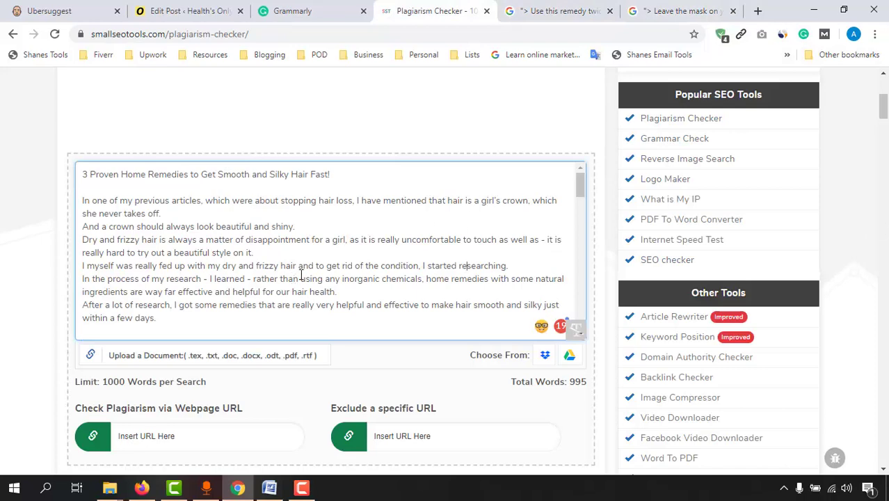
scroll(300, 276, "up", 2)
left_click_drag(295, 324, 376, 340)
scroll(375, 300, "down", 1)
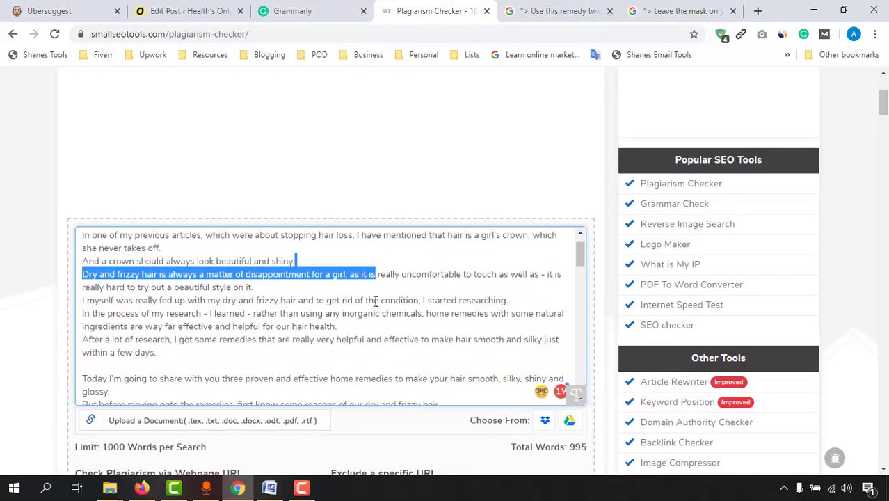
scroll(375, 301, "down", 1)
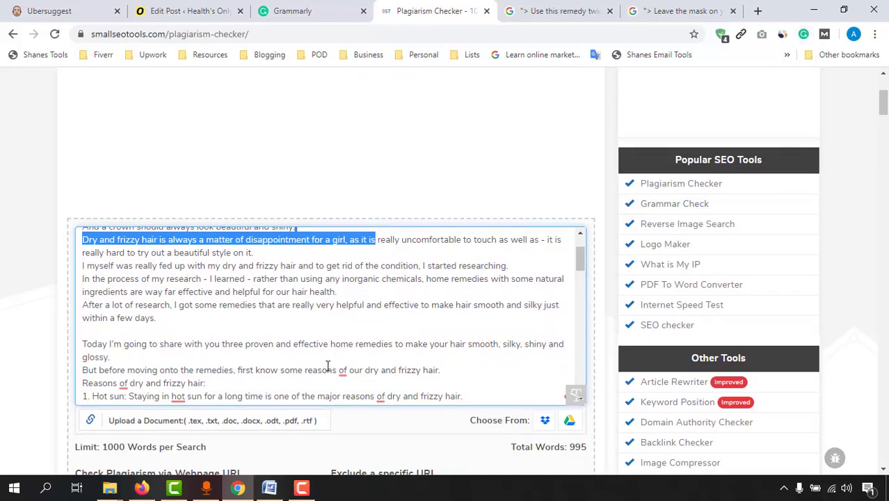
mouse_move(342, 371)
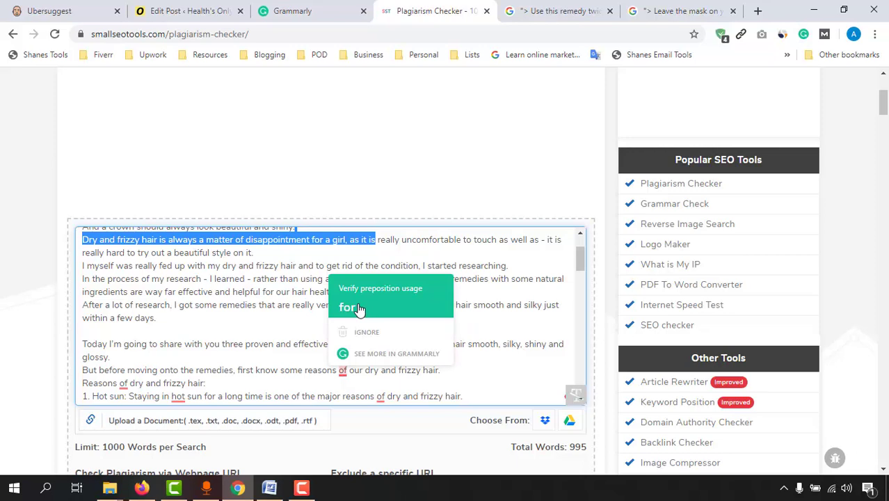
left_click(342, 376)
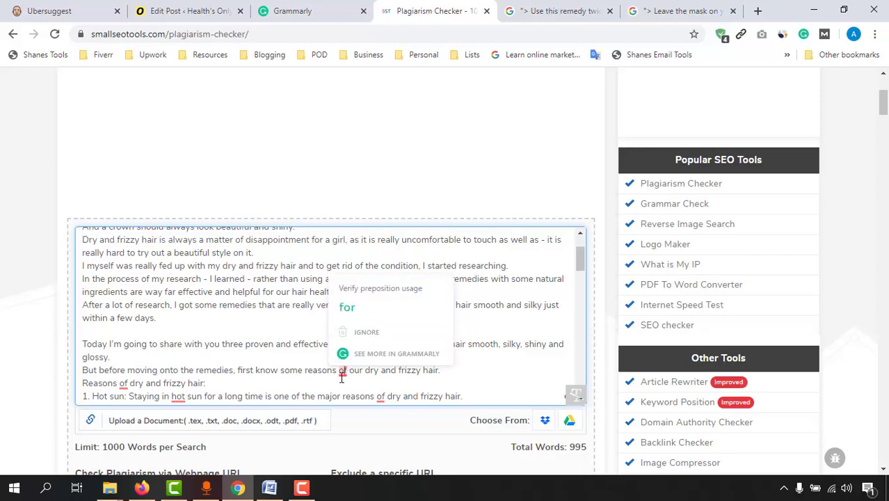
left_click(368, 311)
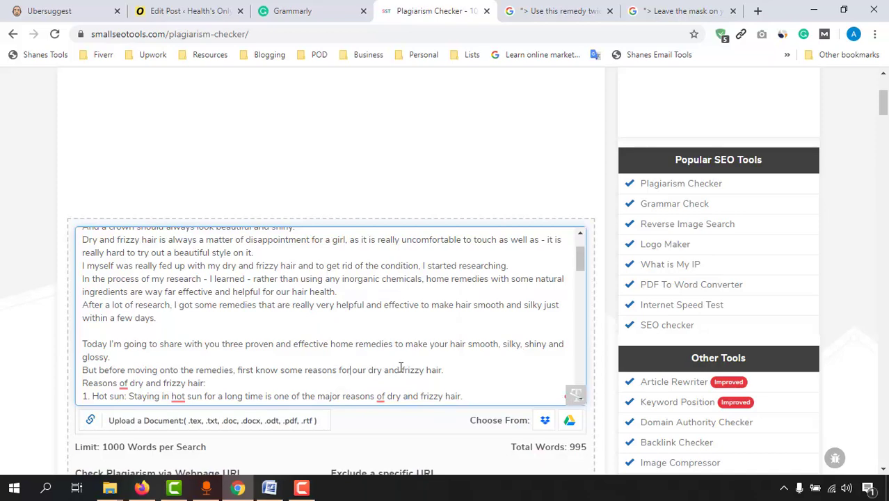
Go to the Grammarly web app and create a new document.
scroll(429, 387, "up", 5)
scroll(476, 323, "up", 3)
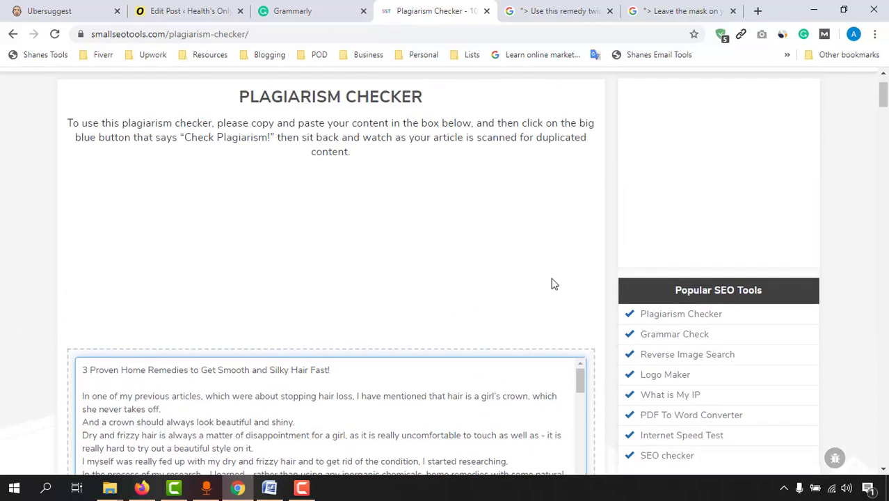
left_click(306, 9)
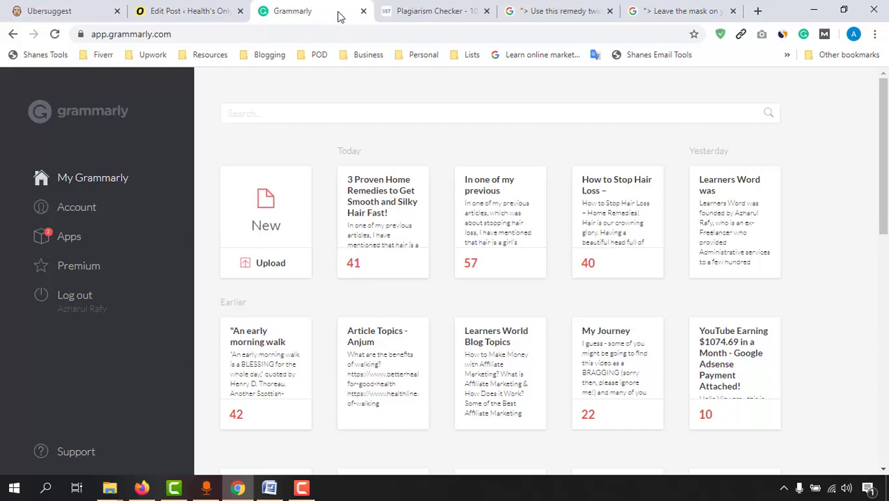
left_click(182, 32)
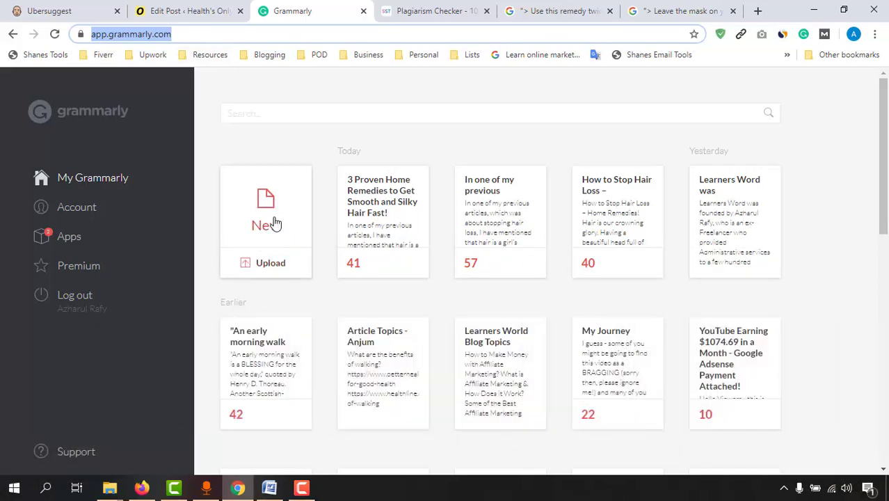
left_click(273, 222)
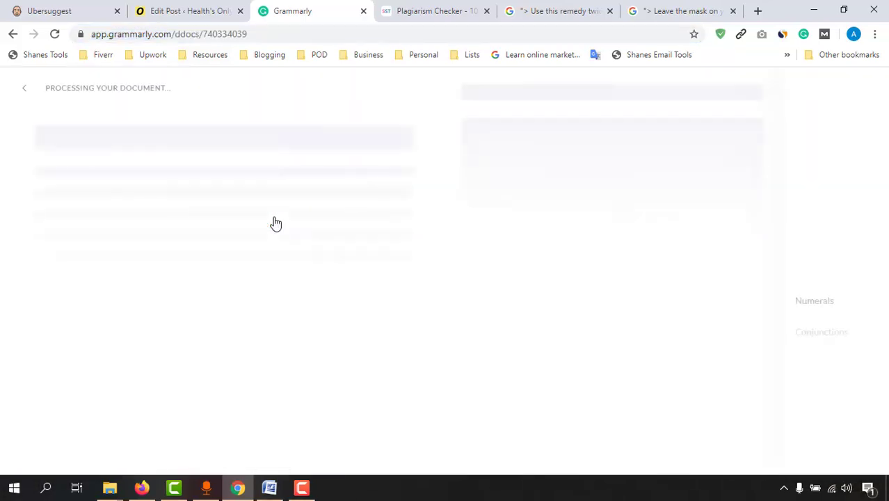
Copy the entire article from Word and paste it into the new Grammarly document in Chrome.
left_click(269, 486)
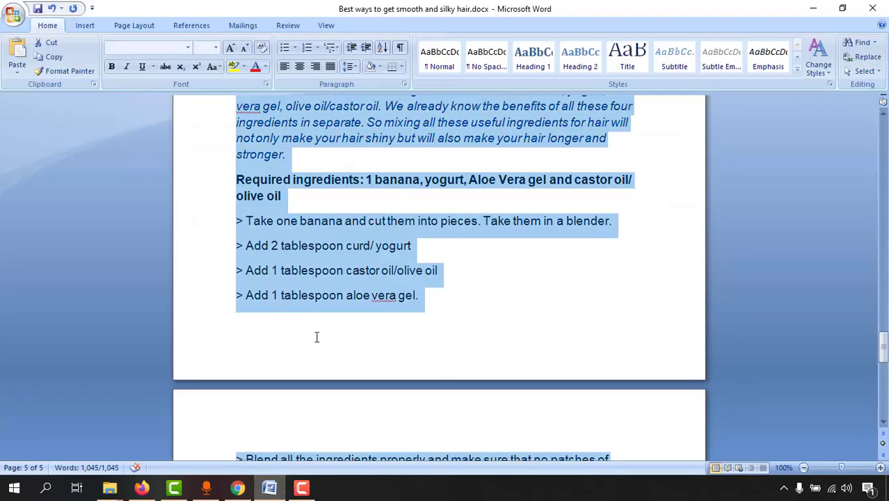
scroll(359, 299, "up", 2)
left_click(381, 264)
key("ctrl+a")
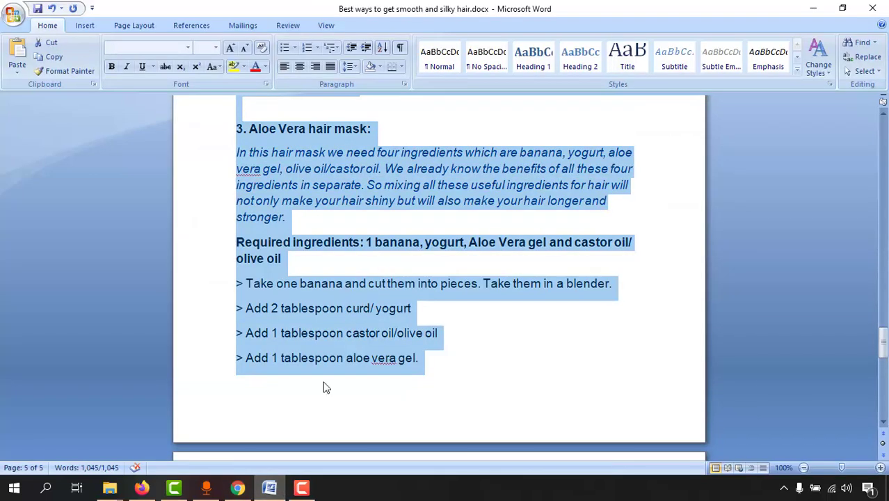
left_click(244, 489)
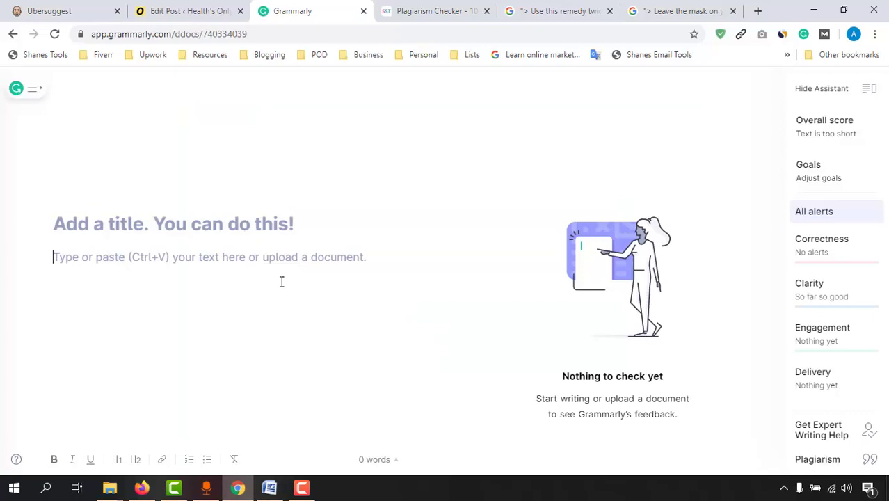
key("ctrl+v")
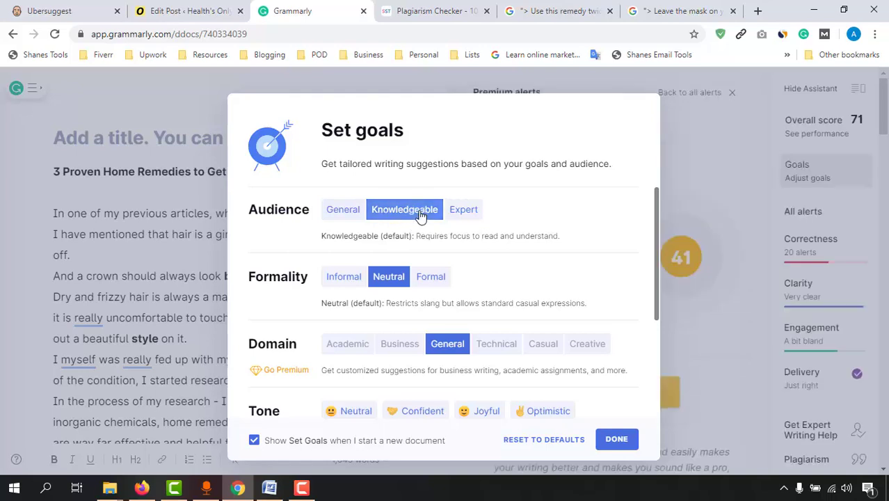
Try the General audience in the writing goals, settle on Knowledgeable, and apply the goals.
left_click(346, 214)
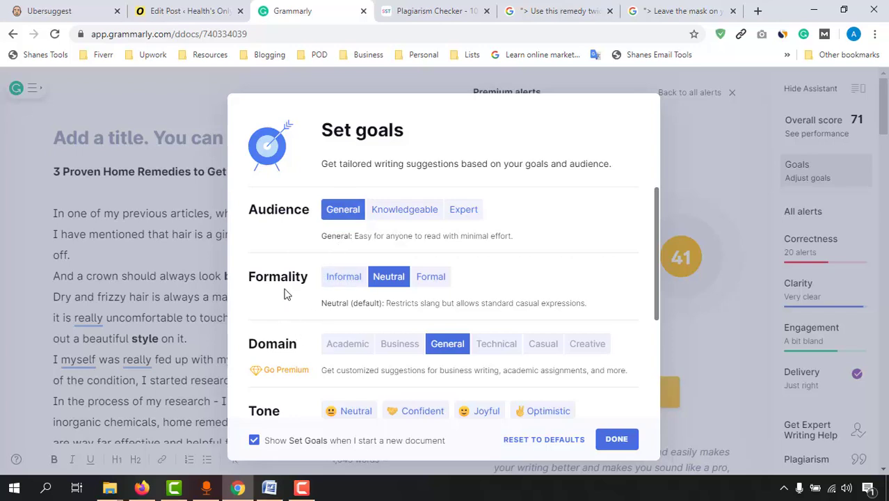
left_click(342, 287)
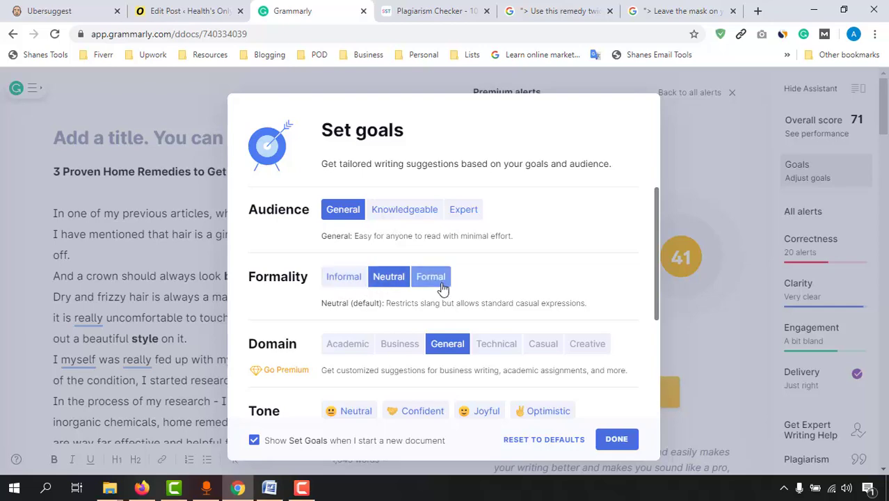
scroll(354, 379, "down", 2)
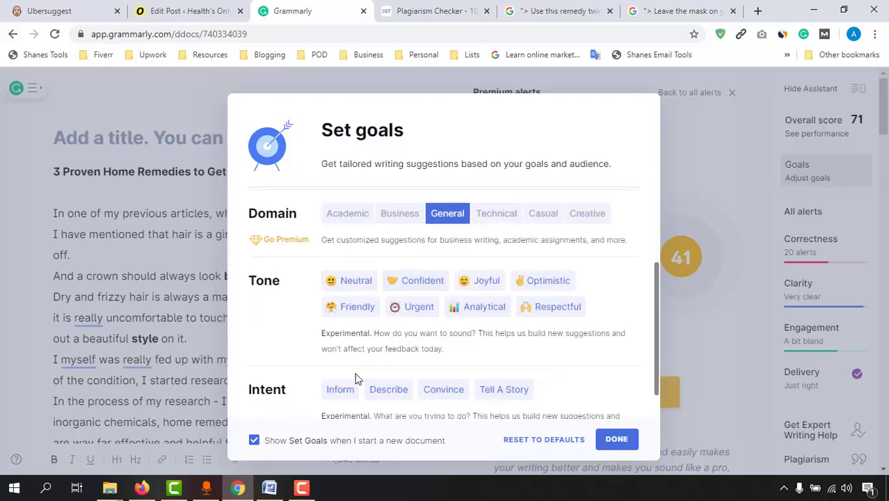
scroll(322, 325, "up", 2)
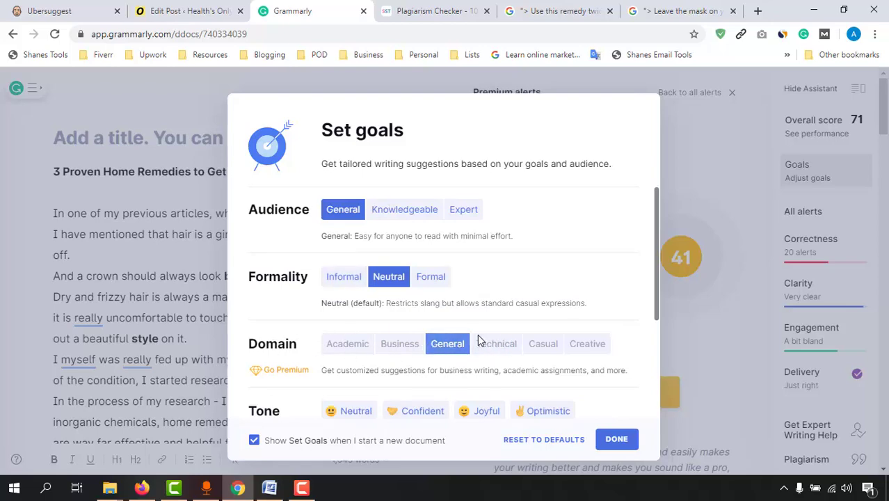
scroll(572, 340, "down", 3)
scroll(370, 342, "up", 3)
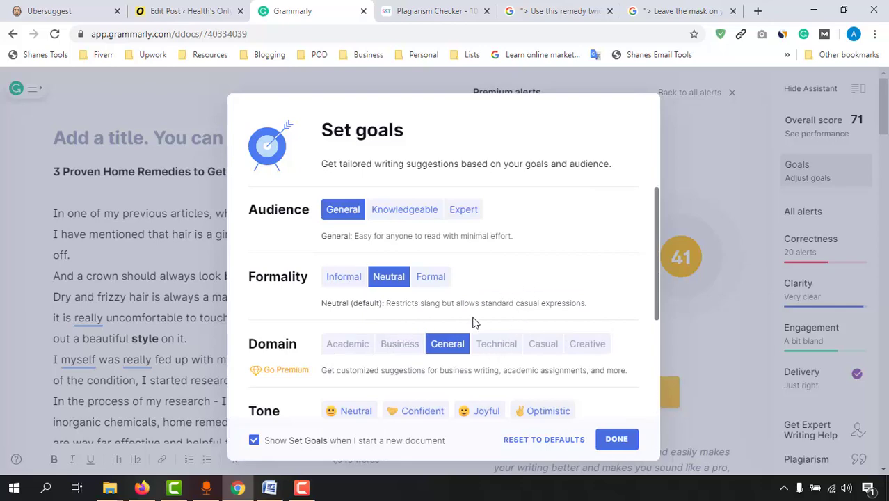
left_click(402, 209)
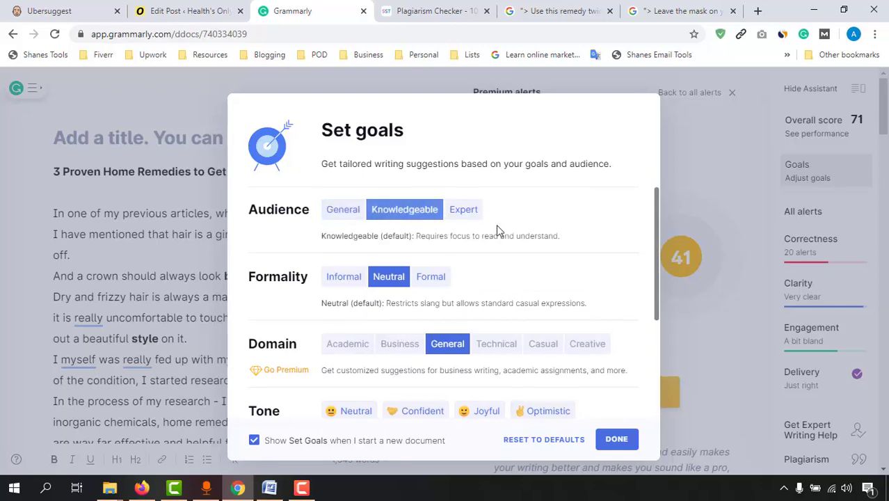
left_click(619, 439)
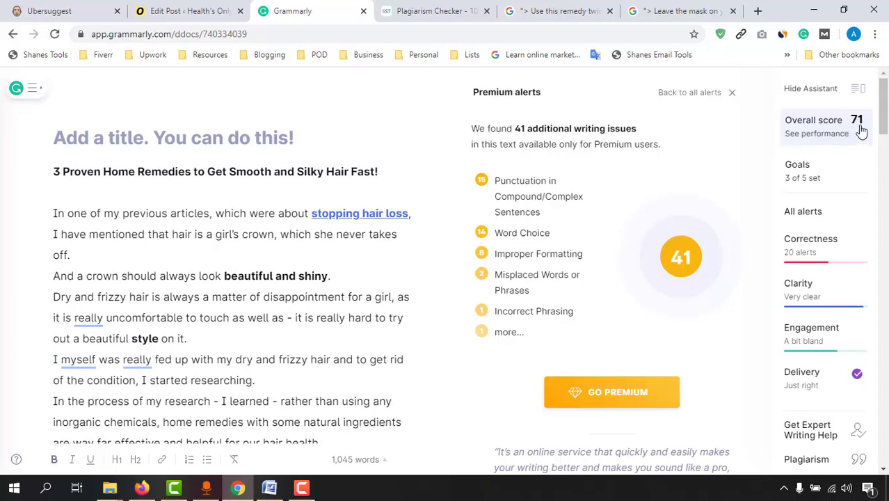
Show the correctness alerts and accept "for" in place of "of" in "first know some reasons of our dry and frizzy hair".
left_click(731, 94)
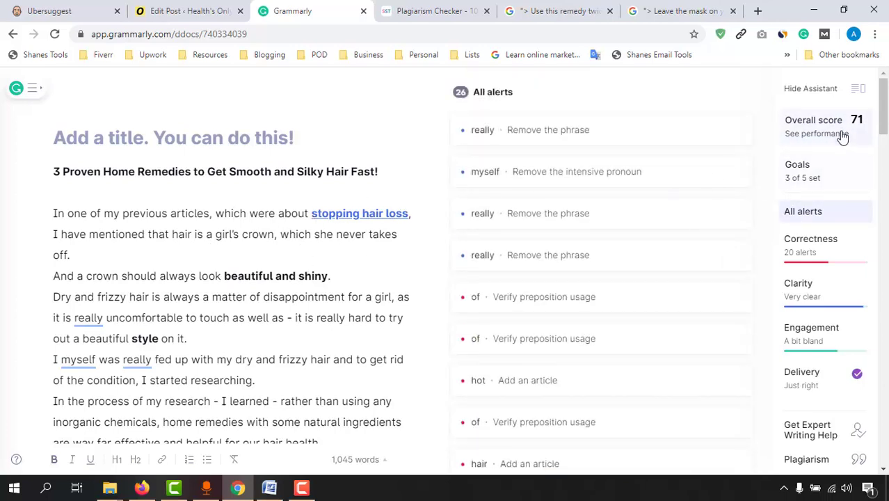
left_click(813, 252)
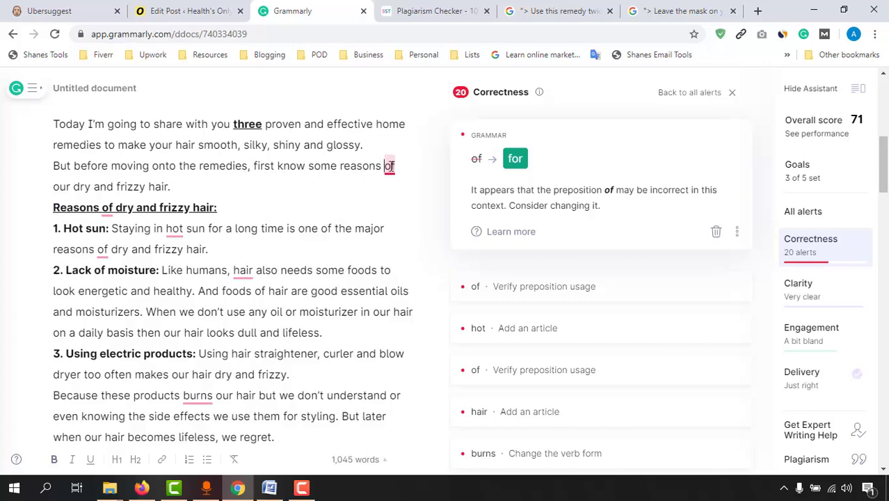
left_click(513, 159)
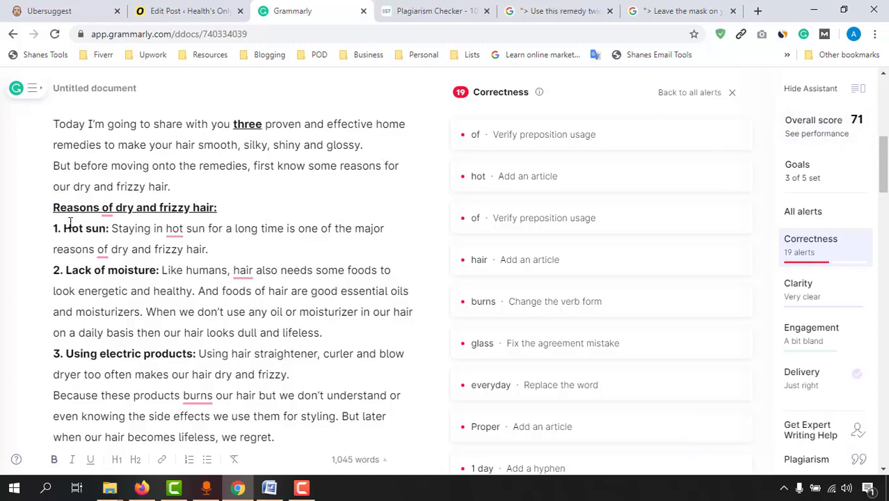
Put blank lines above and below the "Reasons of dry and frizzy hair" heading and accept "for" in place of "of" in it.
key("Return")
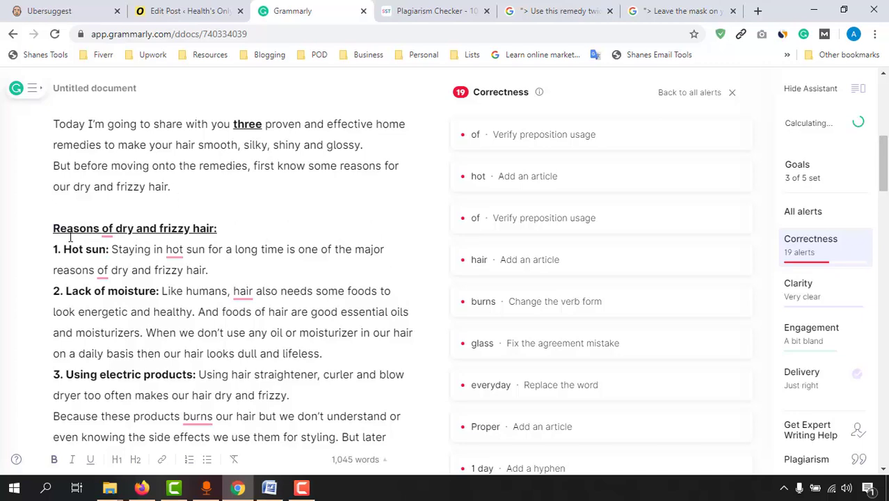
left_click(108, 227)
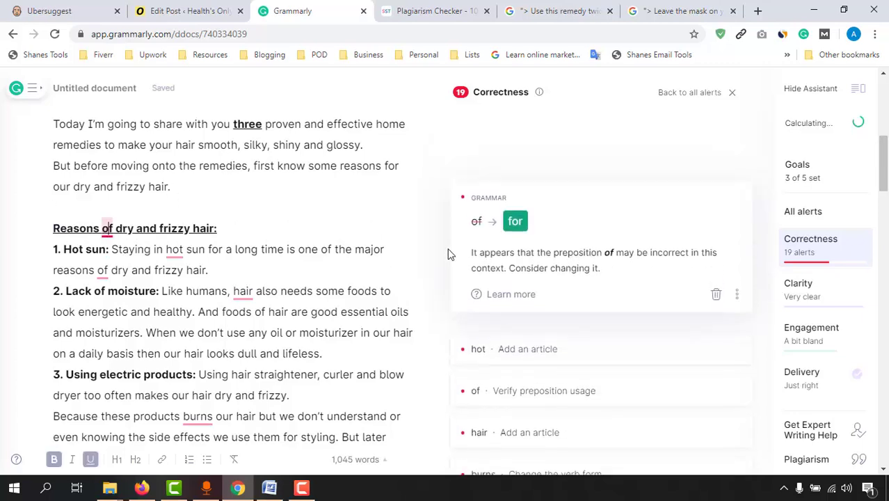
left_click(515, 221)
left_click(284, 226)
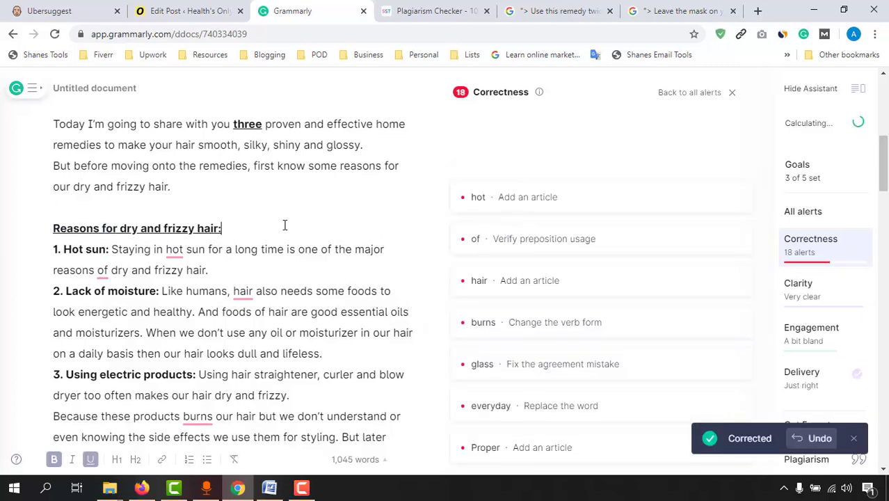
key("Return")
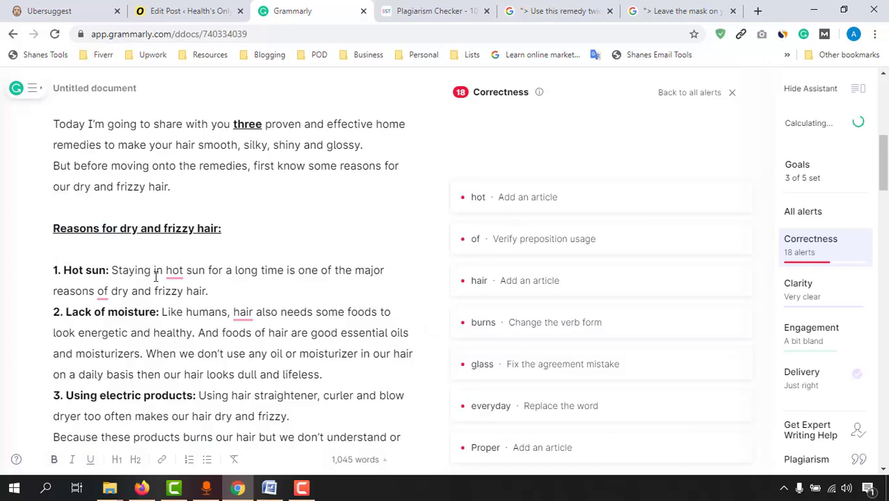
Accept "the hot" and "for" in the Hot sun paragraph and add a blank line after it.
left_click(174, 270)
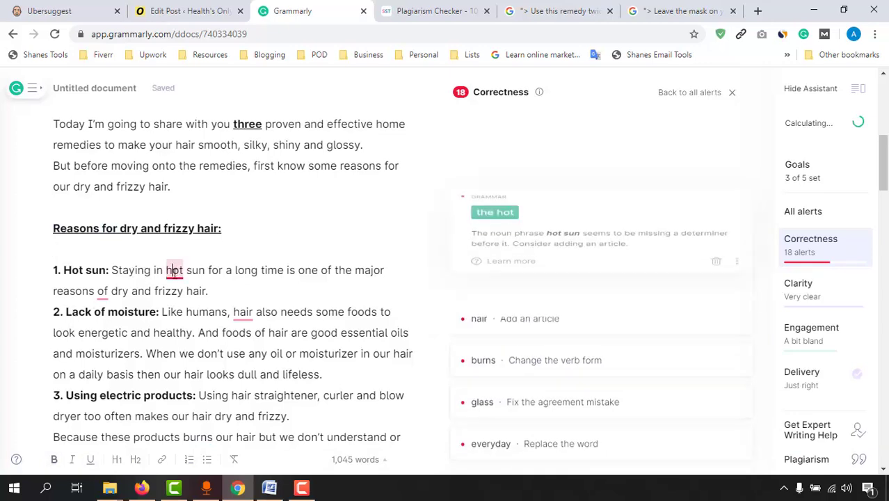
left_click(504, 268)
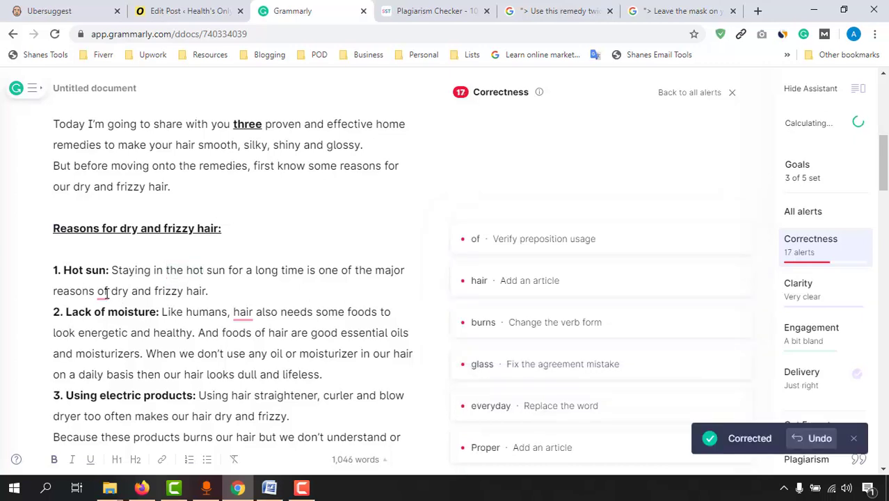
left_click(106, 292)
left_click(515, 283)
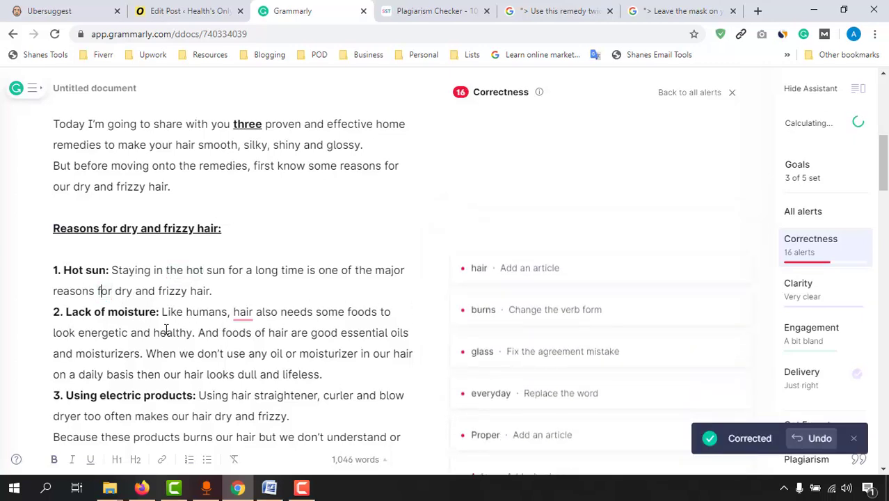
left_click(217, 291)
key("Return")
Accept "the hair" in the Lack of moisture paragraph and "burn" in place of "burns" under Using electric products.
scroll(184, 292, "down", 1)
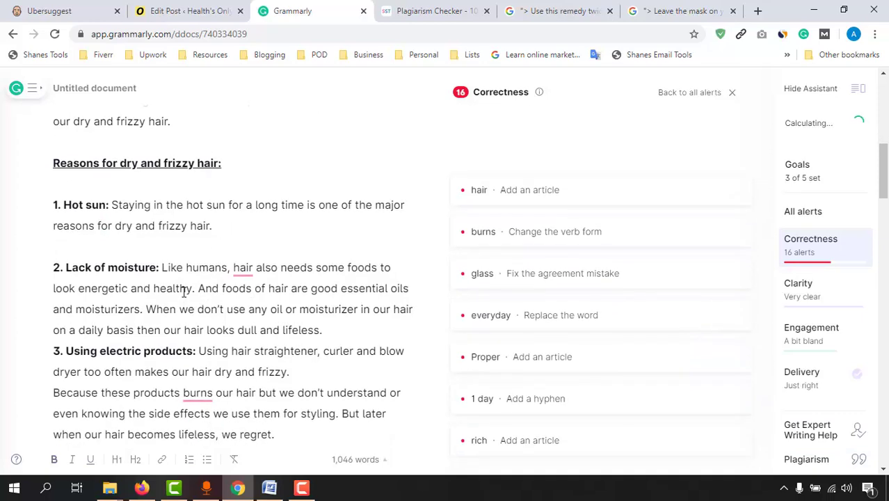
left_click(243, 270)
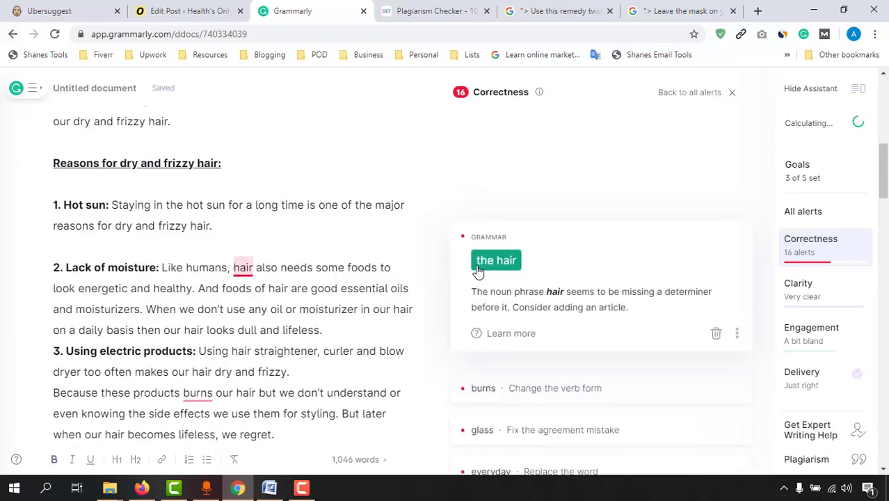
left_click(490, 263)
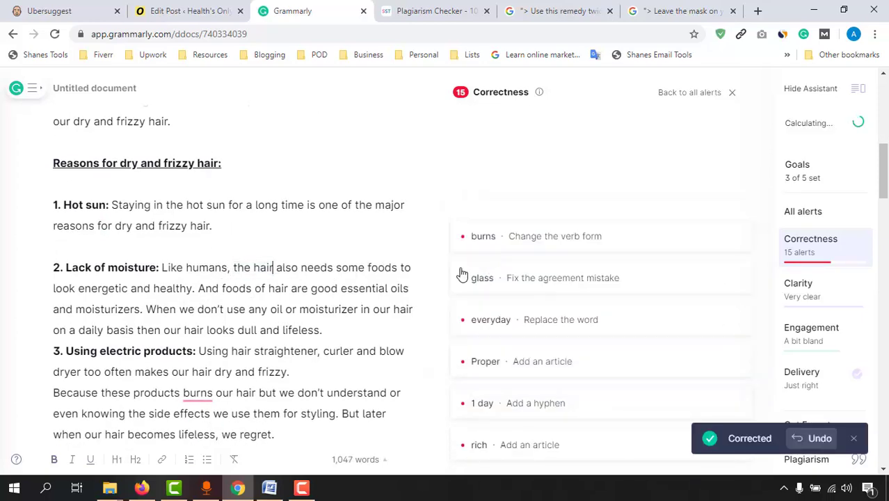
scroll(171, 337, "down", 1)
left_click(202, 326)
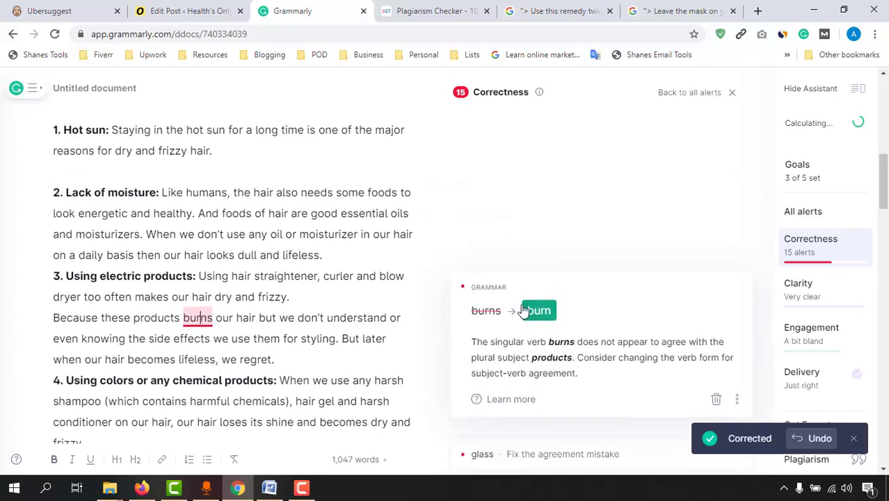
left_click(534, 310)
Insert blank lines before item 3, before its "Because these products" paragraph, and before item 4.
scroll(113, 348, "down", 1)
scroll(246, 207, "down", 2)
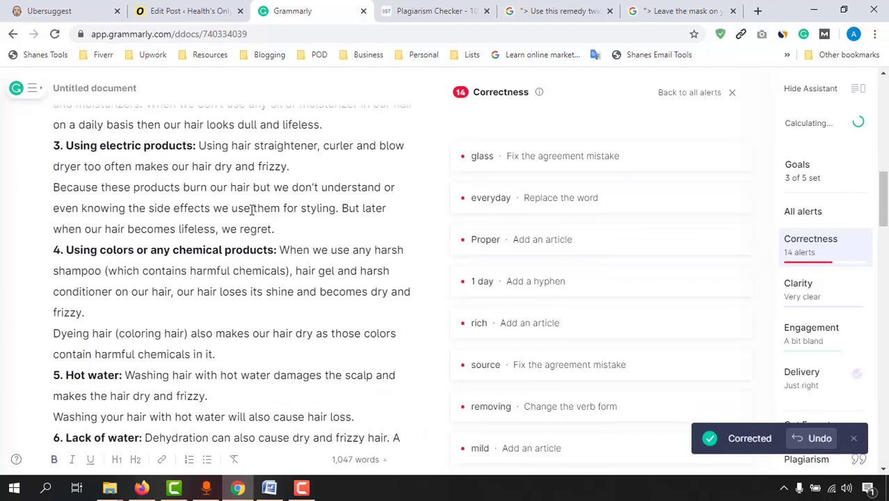
scroll(315, 262, "up", 2)
key("Return")
scroll(284, 357, "down", 1)
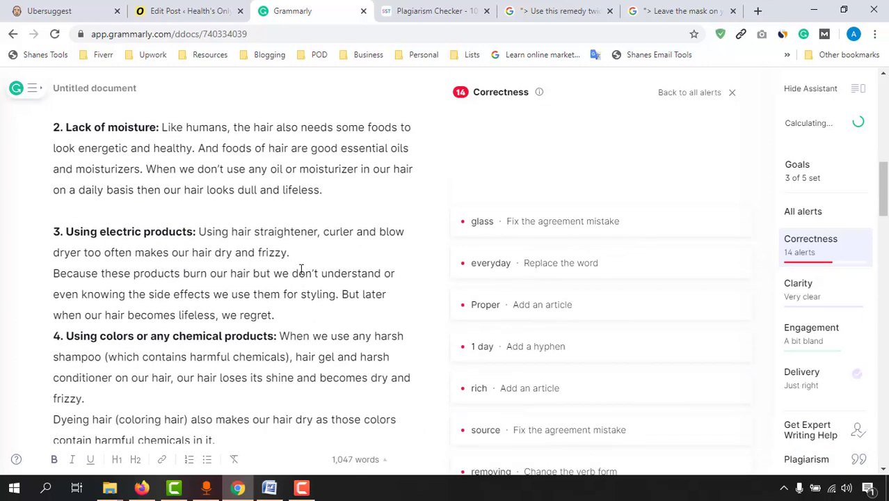
left_click(297, 254)
key("Return")
key("Return")
scroll(234, 313, "down", 3)
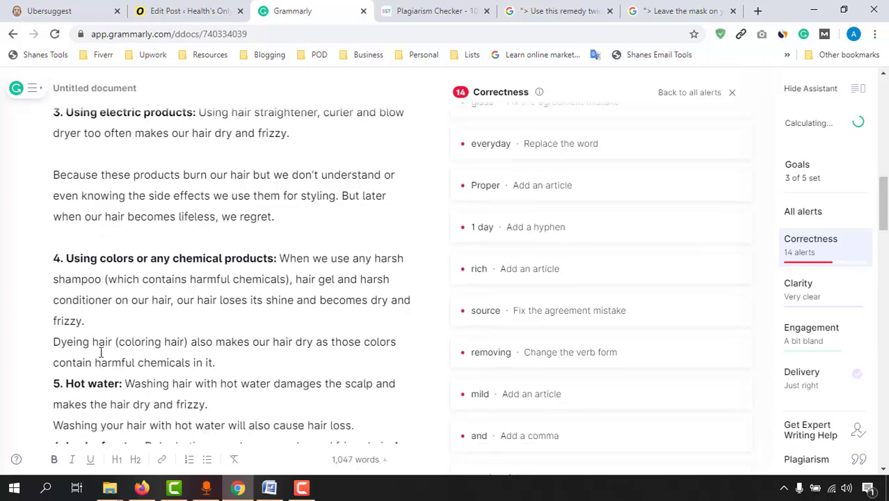
Insert blank lines before the "Dyeing hair" paragraph, item 5, the "Washing your hair with hot water" line, and item 6.
left_click(133, 279)
key("Return")
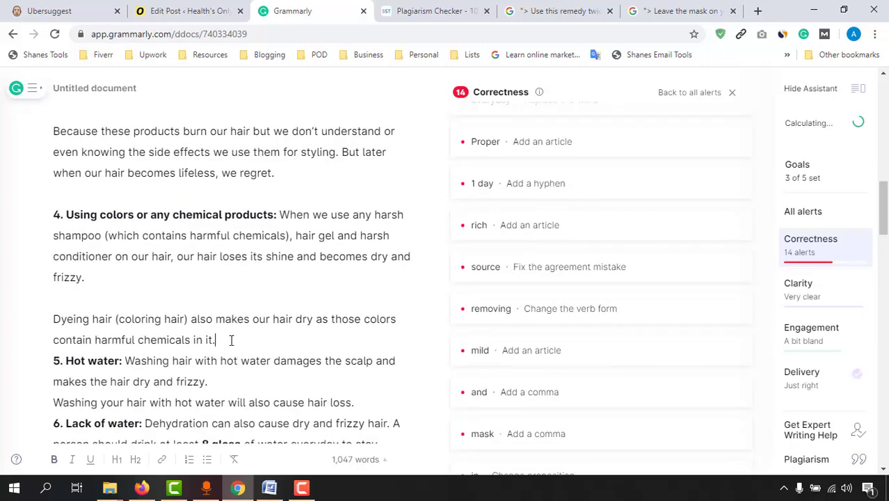
key("Return")
scroll(231, 339, "down", 1)
left_click(217, 301)
key("Return")
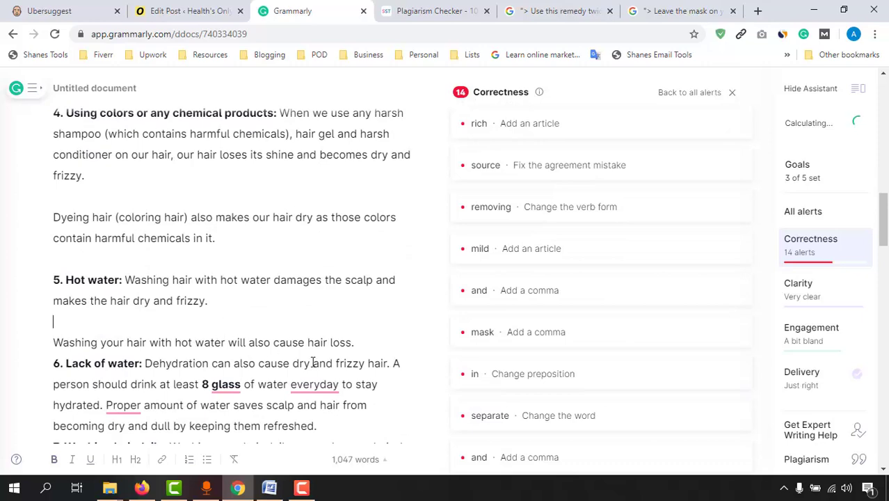
left_click(366, 349)
key("Return")
Accept "glasses" in place of "glass" in the Lack of water paragraph and open the suggestion for "everyday".
scroll(268, 341, "down", 1)
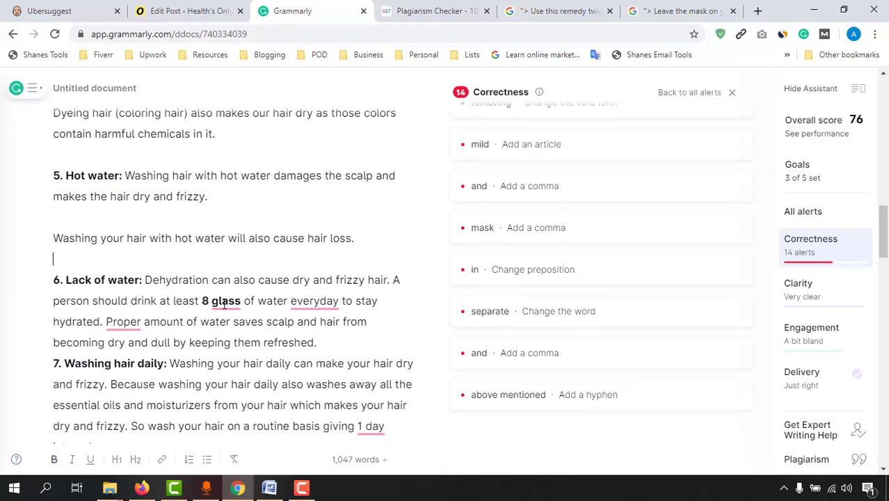
left_click(223, 302)
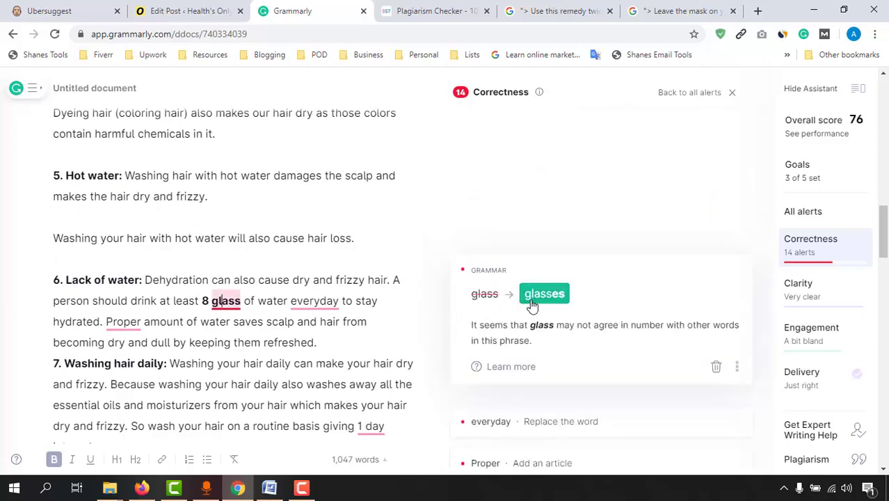
left_click(532, 304)
left_click(331, 301)
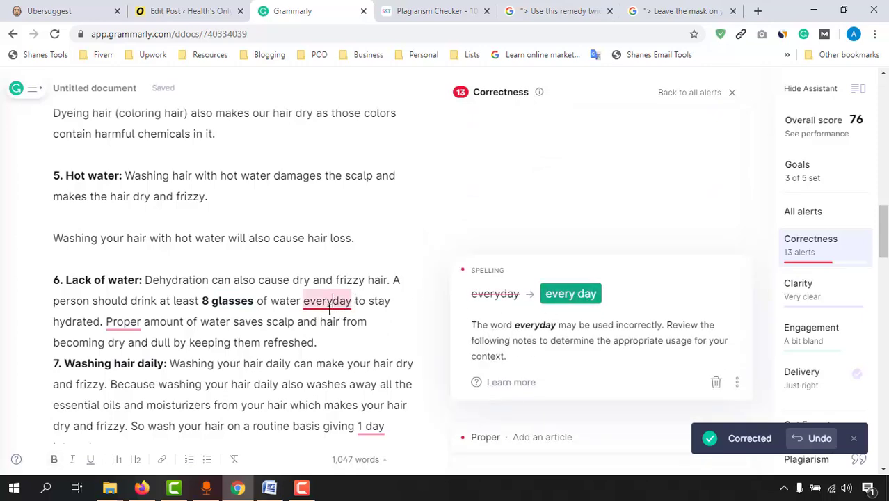
scroll(330, 310, "down", 1)
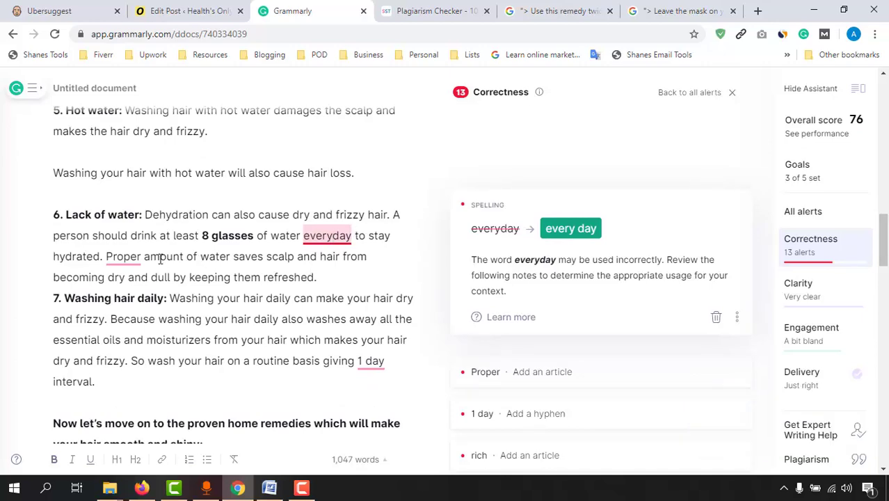
Move the "Proper amount of water" sentence into its own paragraph after a blank line and accept "A proper" as its beginning.
left_click(116, 258)
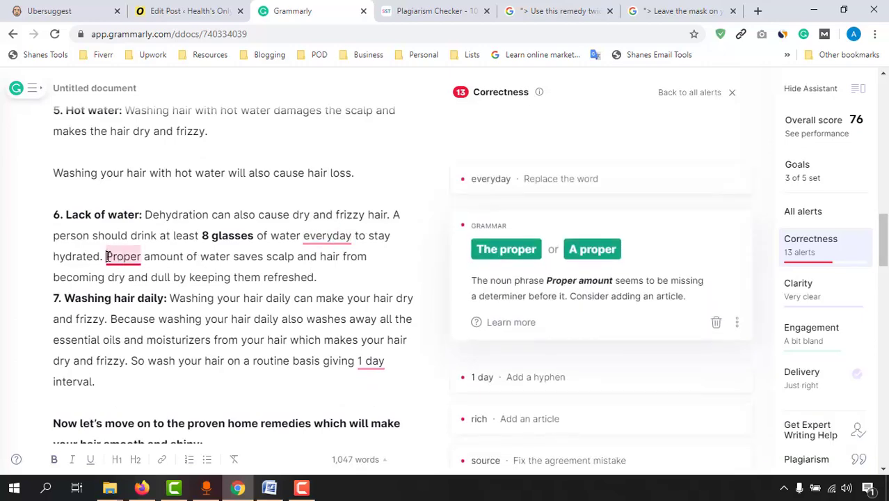
key("Return")
key("Return")
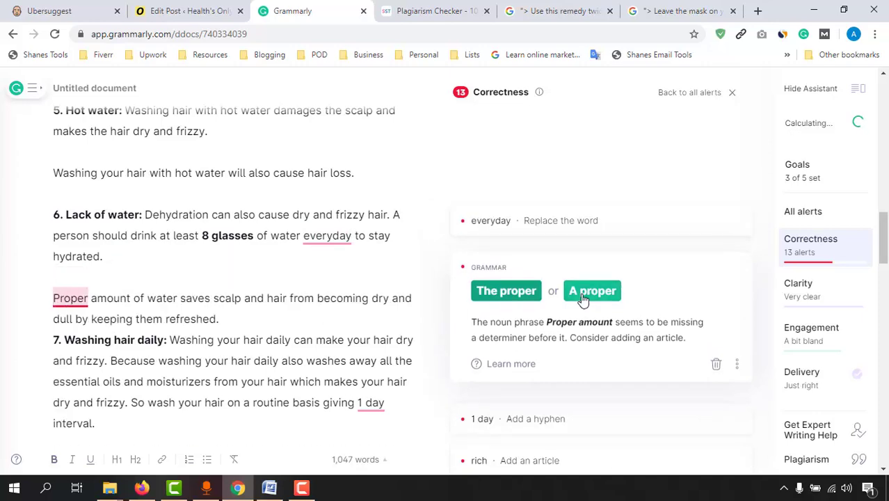
left_click(582, 298)
Add a blank line before item 7, Washing hair daily, and accept "1-day" in place of "1 day" in its text.
left_click(256, 314)
key("Return")
scroll(258, 317, "down", 1)
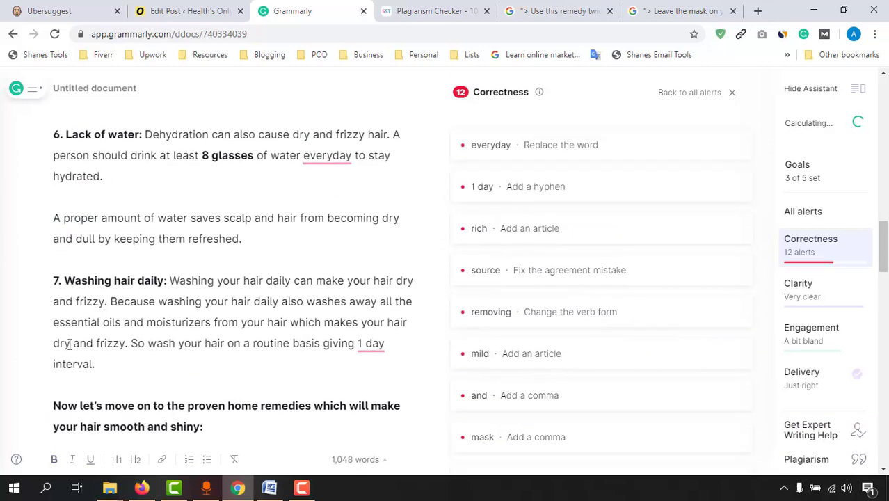
left_click(359, 346)
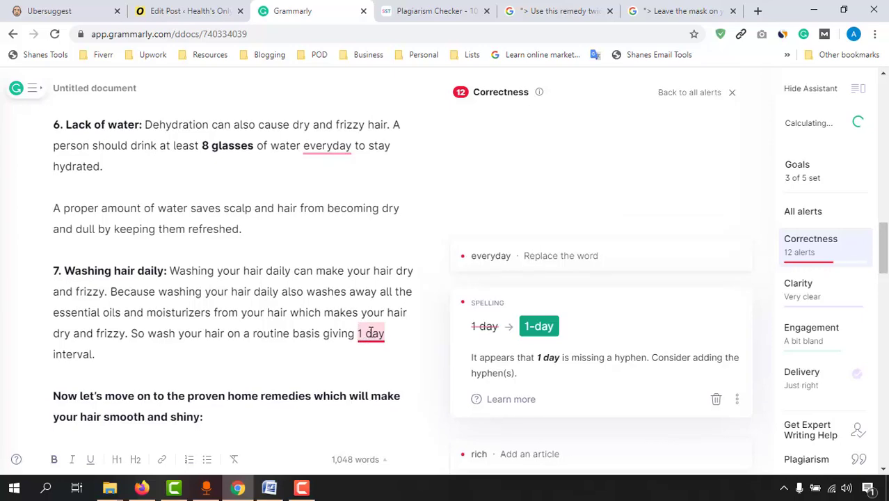
left_click(540, 327)
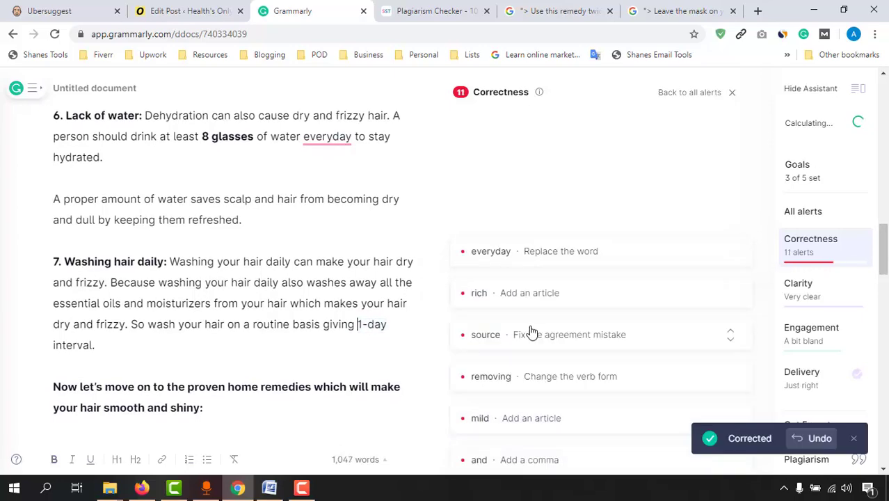
Try the "a rich" suggestion in the Flaxseed hair mask paragraph, and delete the added article again.
scroll(100, 318, "down", 2)
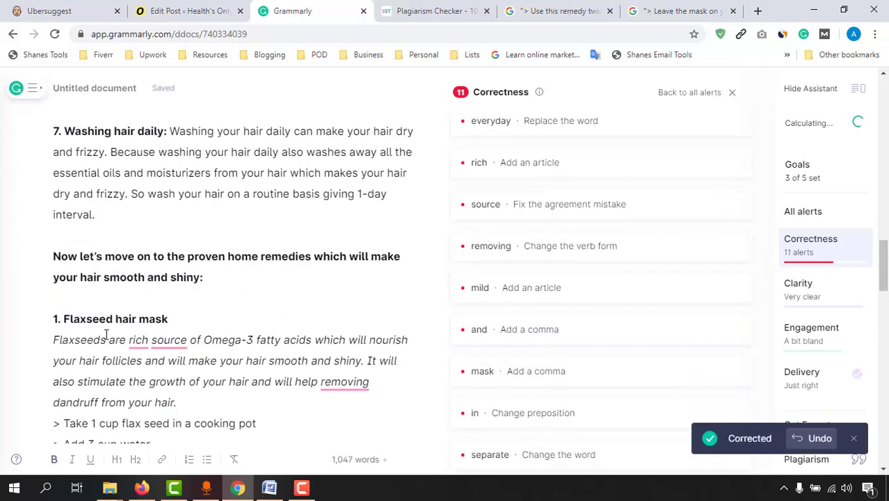
scroll(106, 335, "down", 2)
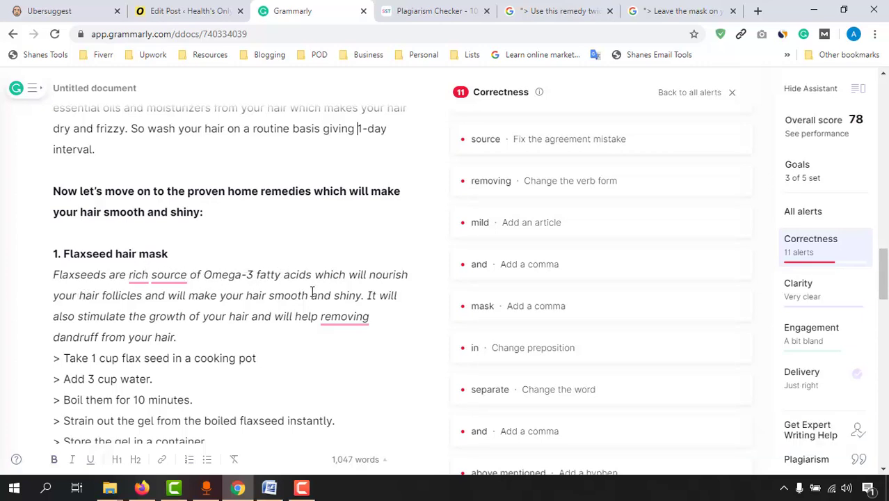
left_click(138, 277)
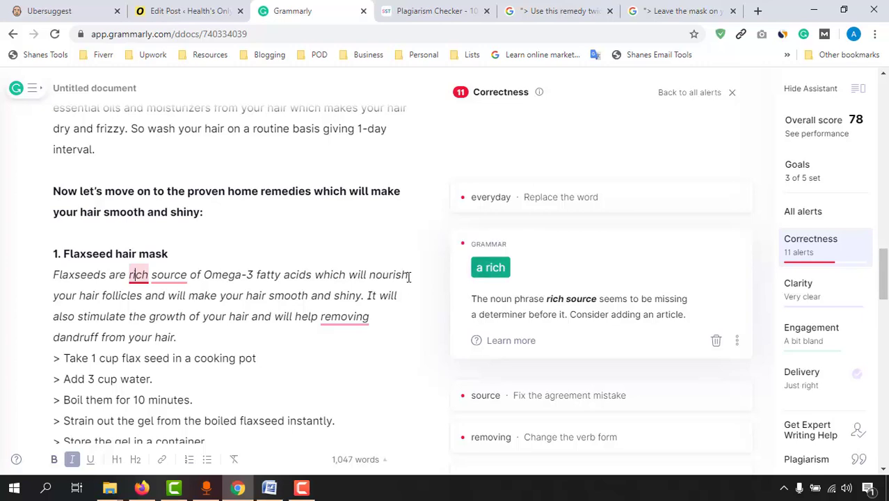
left_click(497, 267)
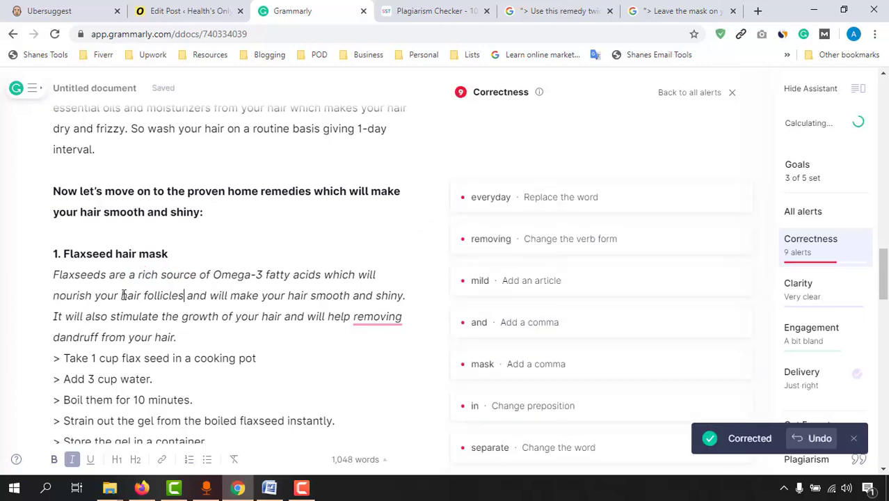
left_click(132, 276)
key("BackSpace")
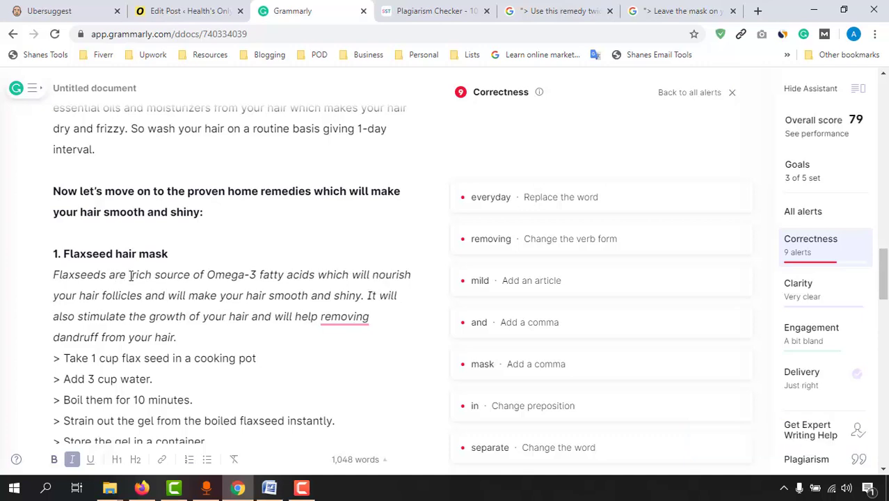
key("Delete")
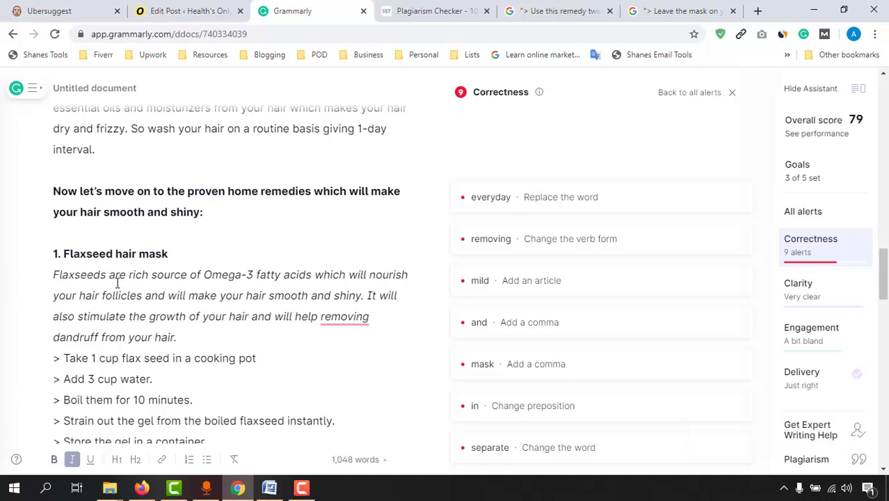
Accept "sources" in place of "source" and "to remove" in place of "removing" in the Flaxseed hair mask paragraph.
left_click(189, 315)
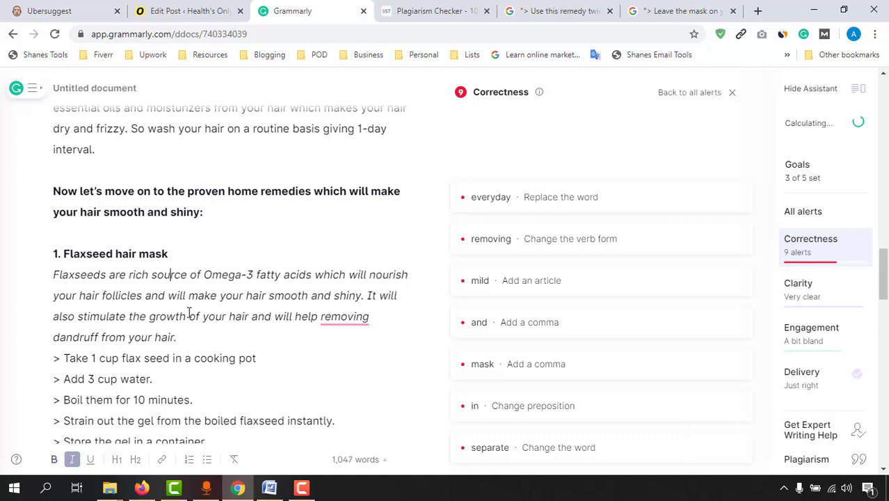
left_click(157, 277)
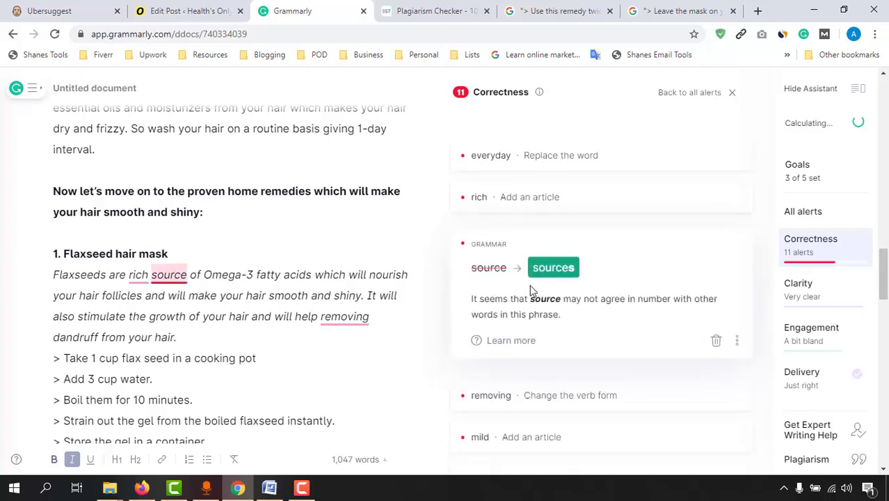
left_click(553, 269)
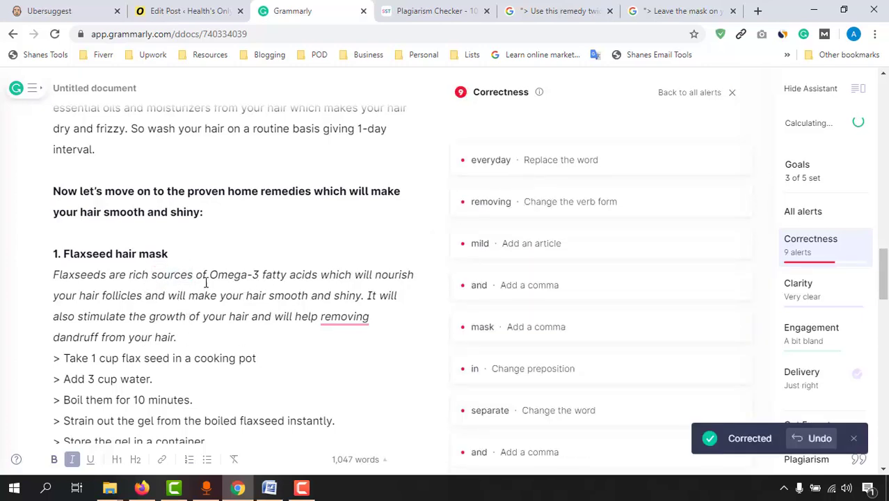
left_click(346, 318)
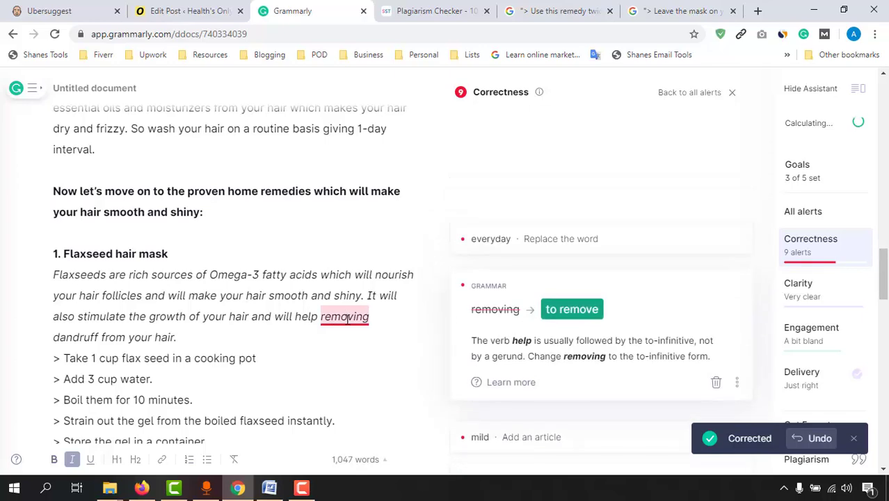
left_click(571, 309)
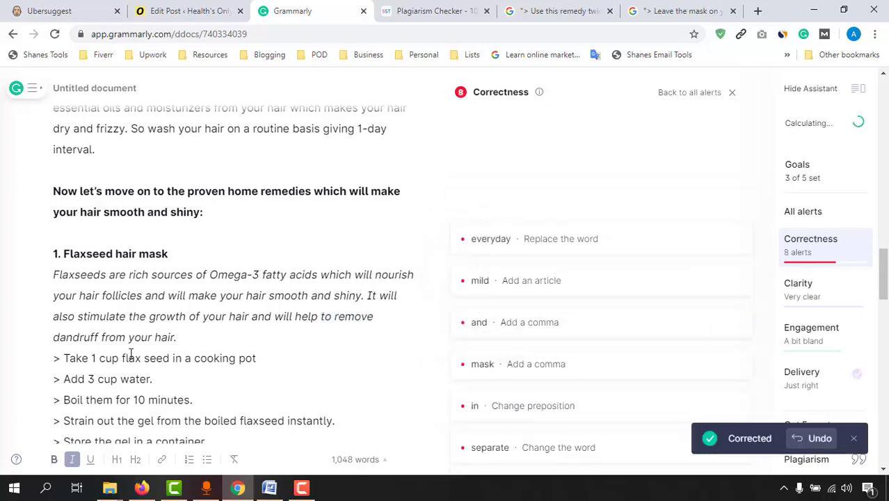
Add a blank line before the flaxseed instruction list and move the "It will also stimulate" sentence into its own paragraph after a blank line.
key("Return")
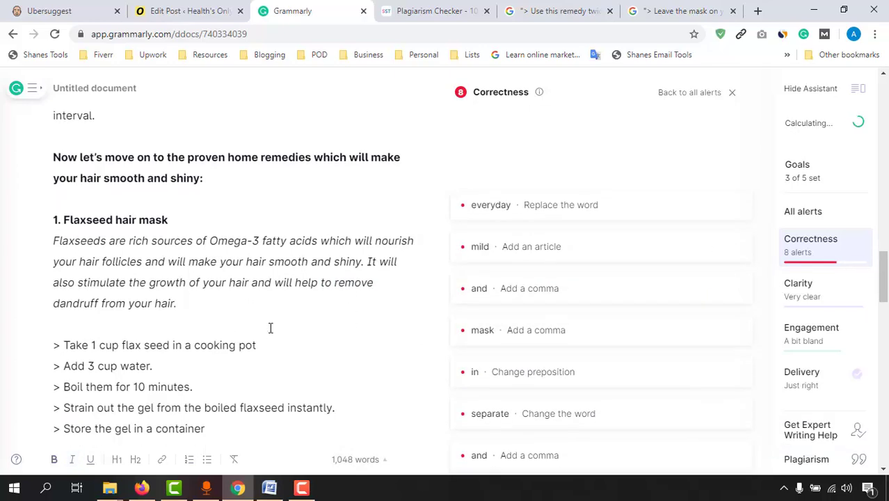
left_click(368, 261)
key("Return")
key("Return")
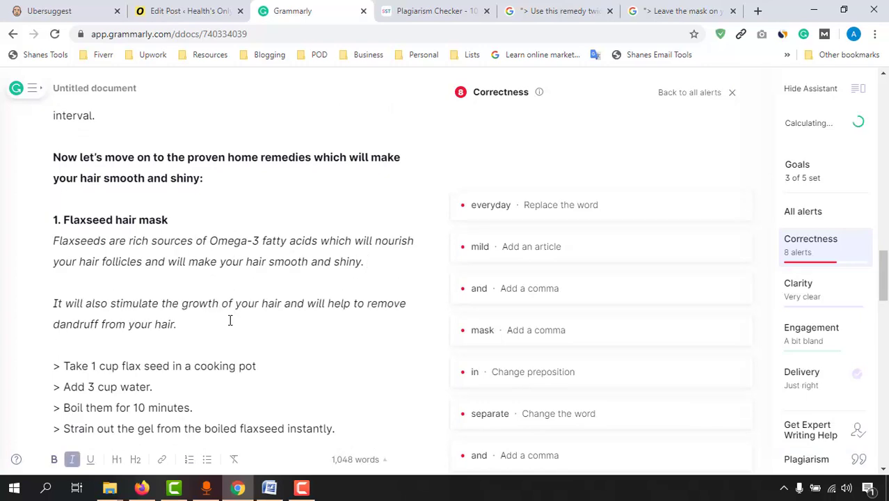
left_click_drag(230, 320, 31, 301)
left_click(144, 350)
scroll(154, 353, "down", 1)
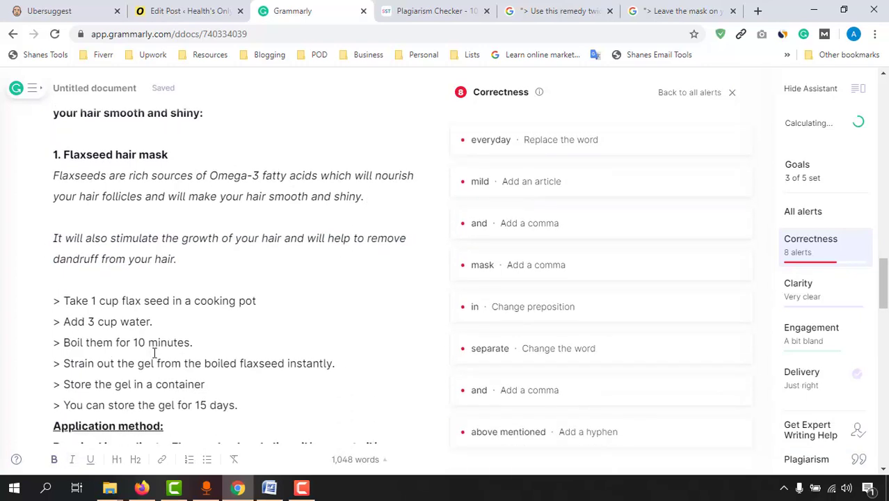
Add blank lines before and after the "Application method:" heading in the Flaxseed hair mask section.
scroll(155, 353, "down", 2)
left_click(236, 275)
key("Return")
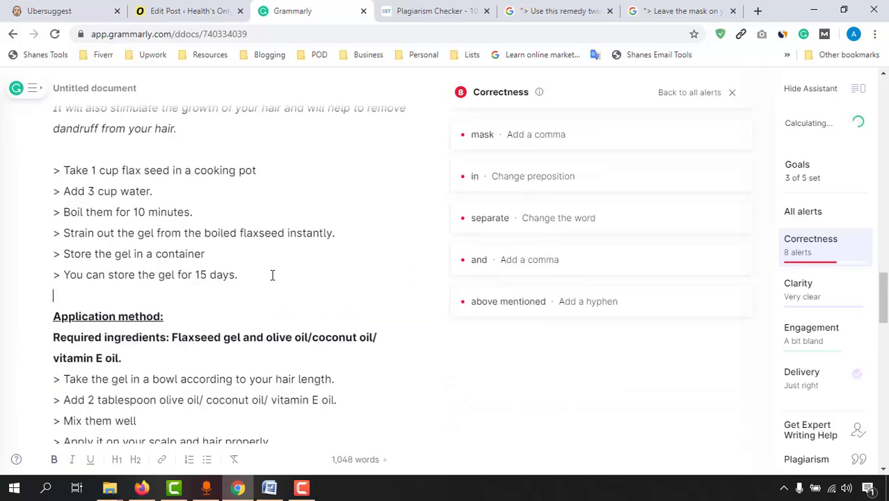
left_click(258, 313)
key("Return")
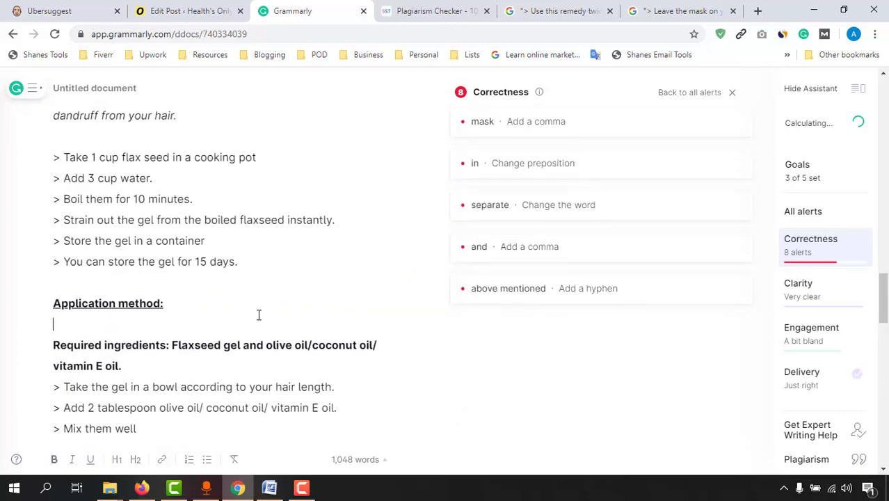
key("Return")
Accept "a mild" in the flaxseed mask's shampoo line and the comma before "and" in the Banana hair mask's required ingredients.
scroll(165, 369, "down", 5)
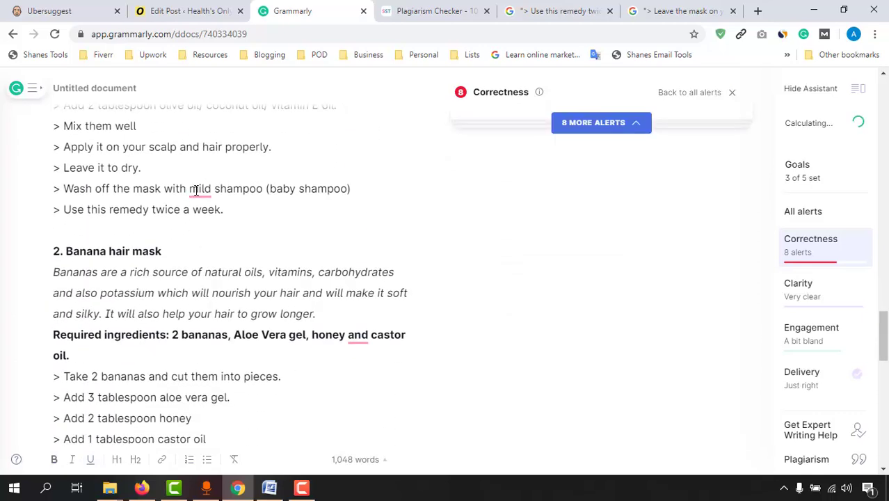
left_click(197, 194)
left_click(506, 205)
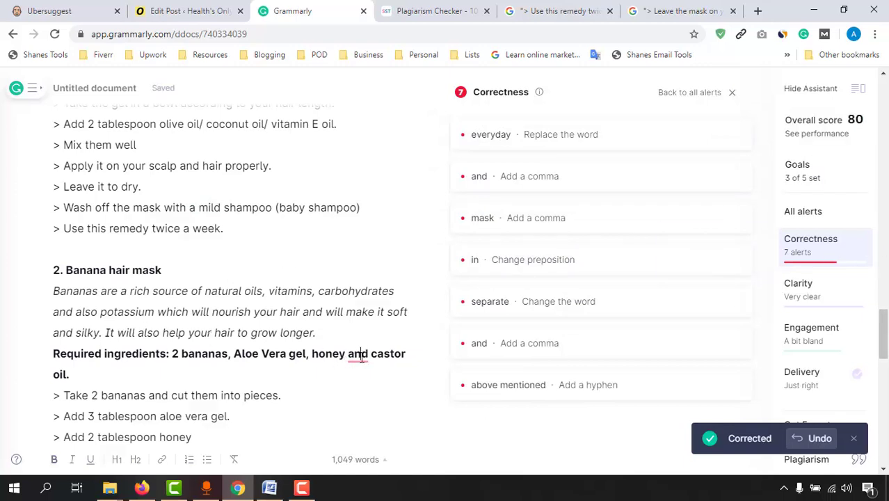
left_click(360, 356)
left_click(495, 316)
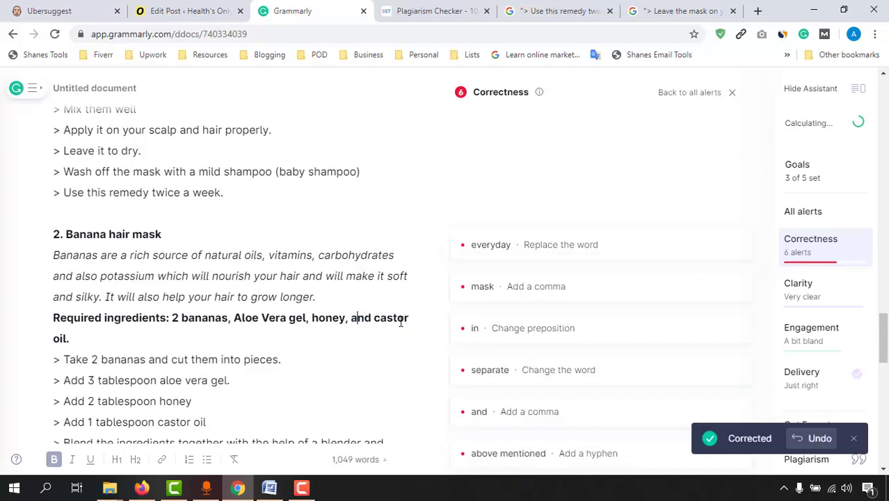
Add blank lines before and after the required ingredients line in the Banana hair mask section.
left_click(357, 298)
key("Return")
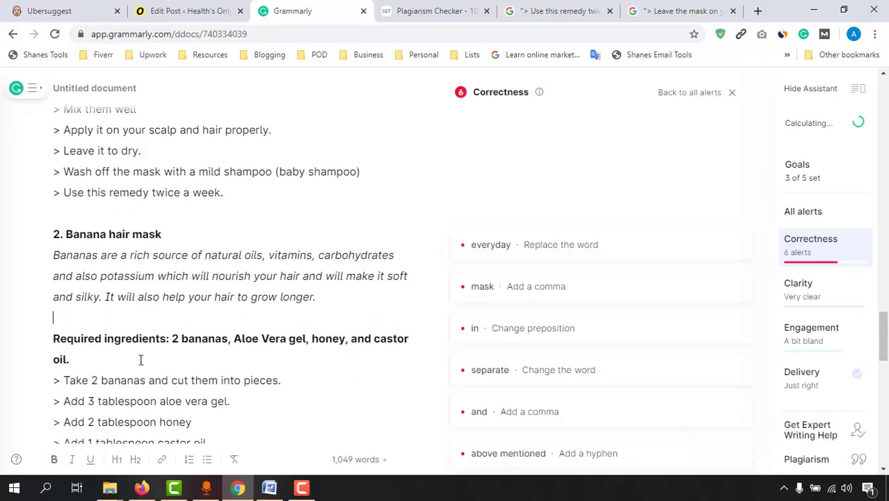
left_click(139, 358)
key("Return")
scroll(184, 328, "down", 2)
scroll(202, 344, "down", 5)
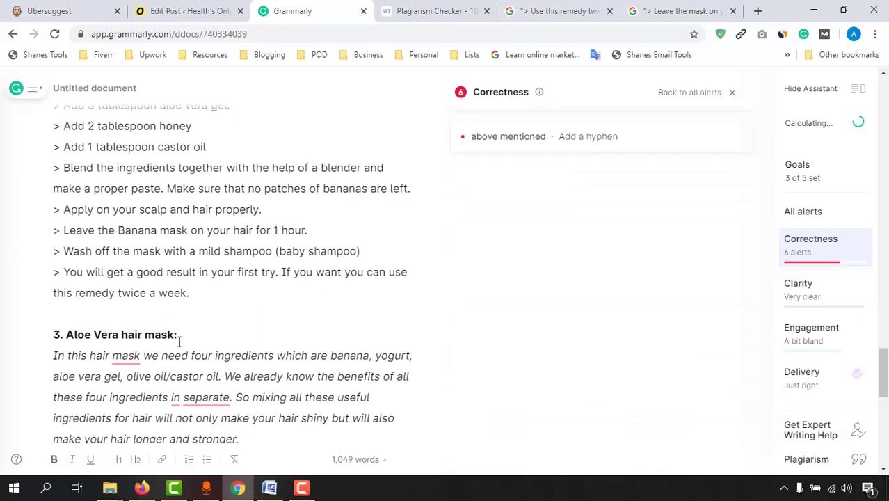
left_click(119, 354)
left_click(490, 326)
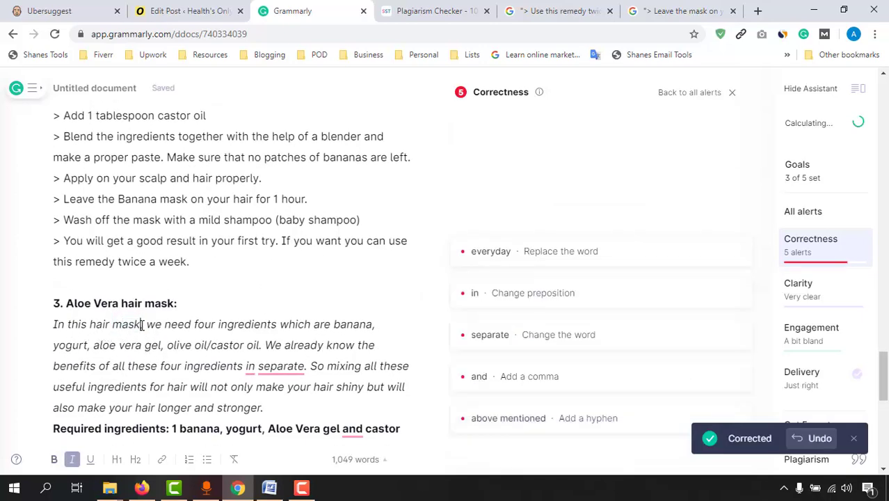
key("ctrl+z")
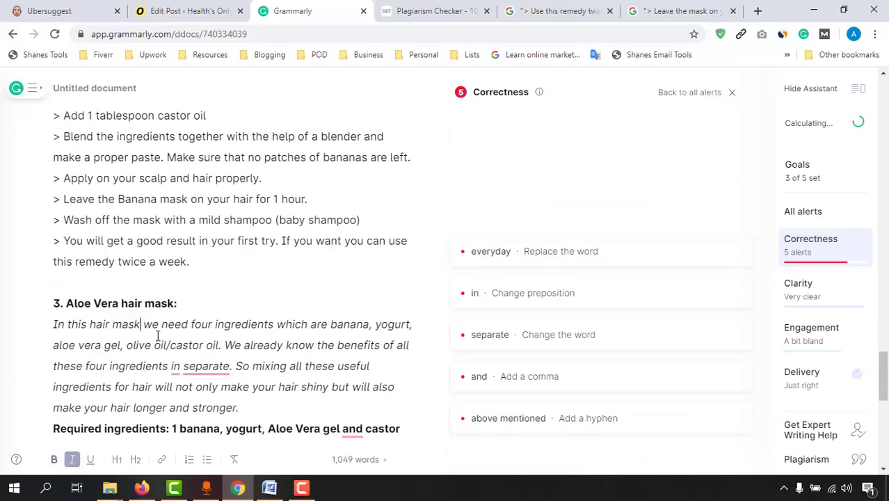
Accept the comma after "In this hair mask" and change "in separate" to "separately" in the Aloe Vera hair mask paragraph.
left_click(125, 324)
left_click(492, 318)
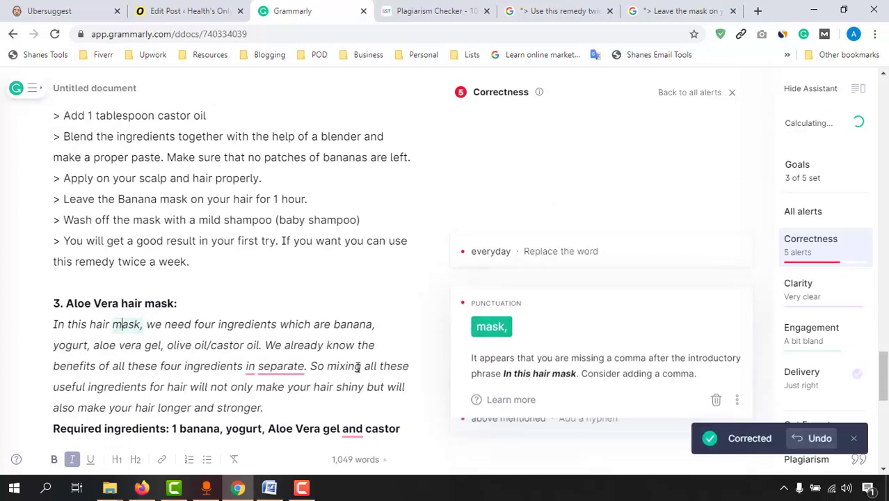
left_click(259, 366)
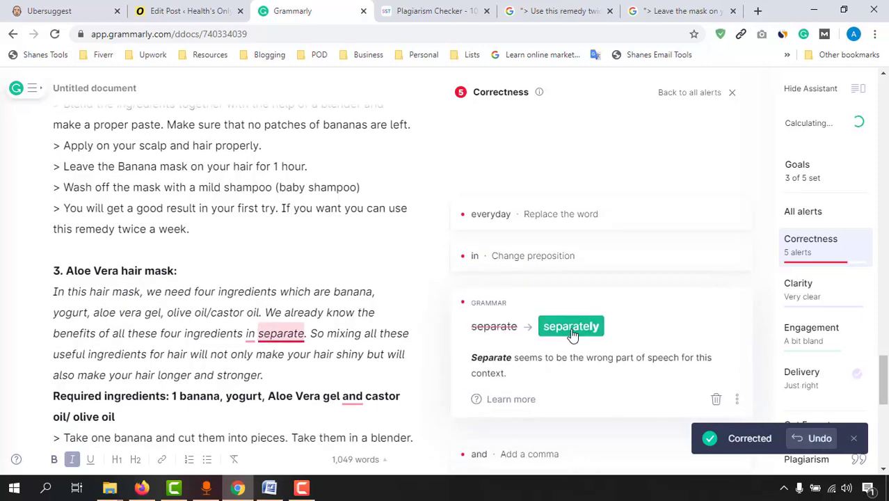
left_click(570, 341)
left_click(251, 325)
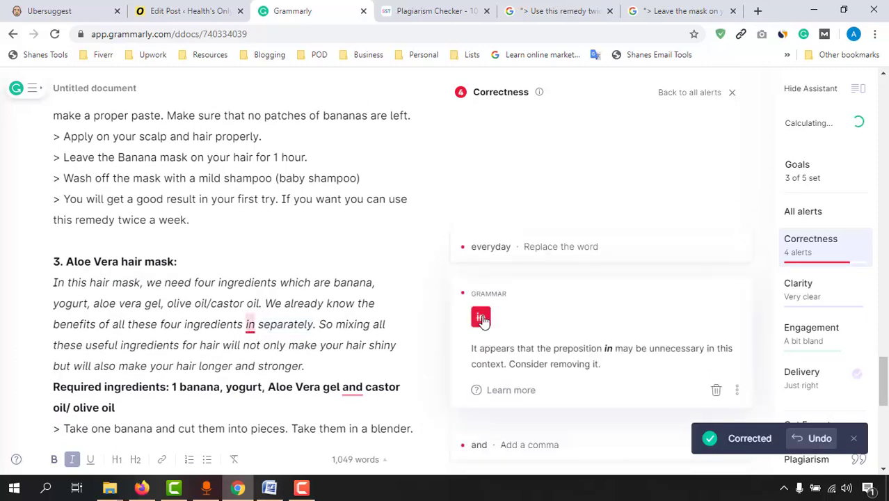
left_click(480, 318)
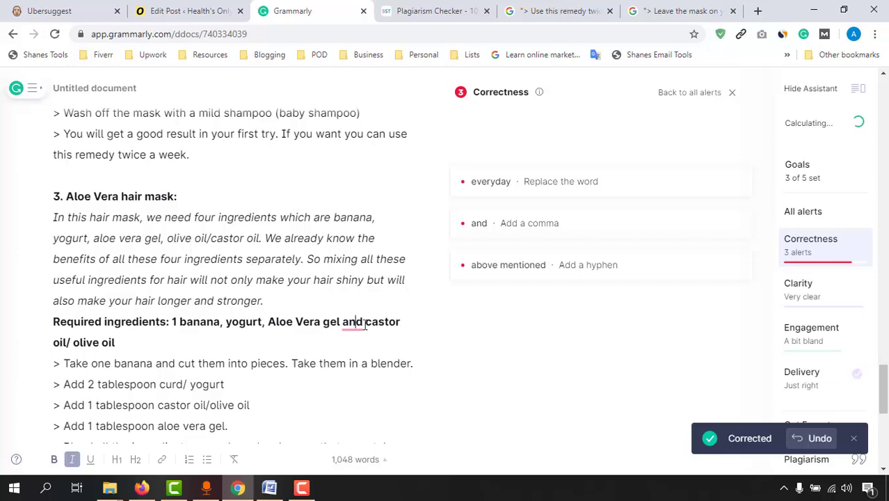
Accept the comma before "and" in the Aloe Vera hair mask's required ingredients, and place the cursor after "longer and stronger.".
left_click(352, 327)
left_click(281, 297)
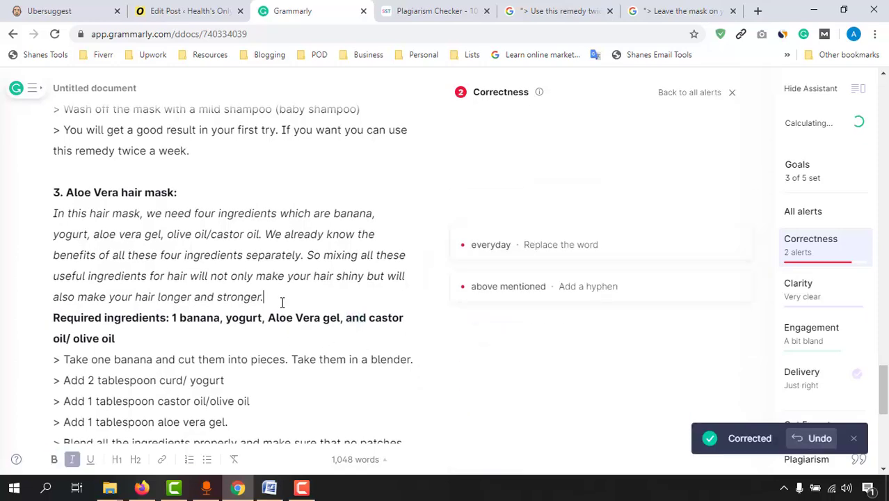
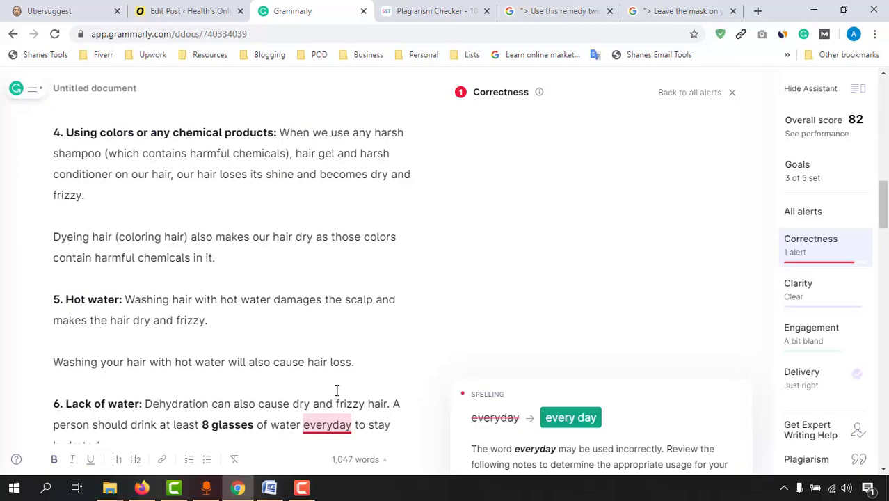
Review the "everyday" alert in the Lack of water paragraph and the corrected text back to the article's opening.
scroll(337, 394, "down", 2)
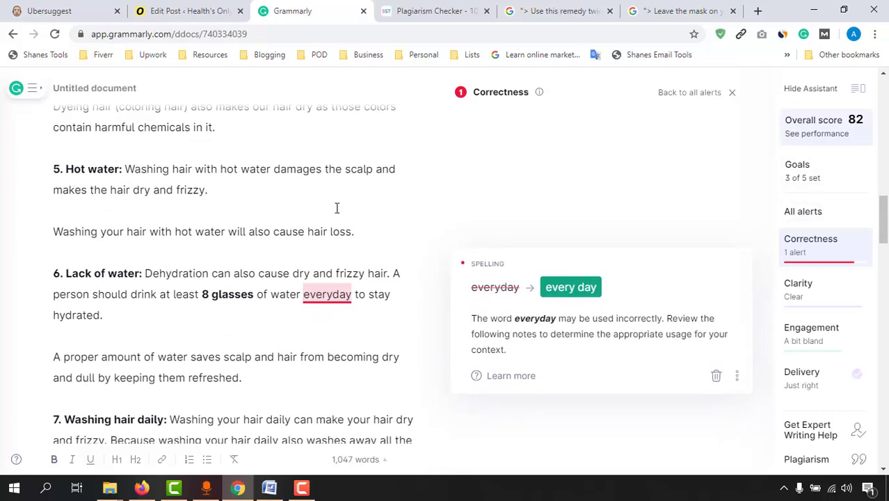
scroll(224, 267, "up", 1)
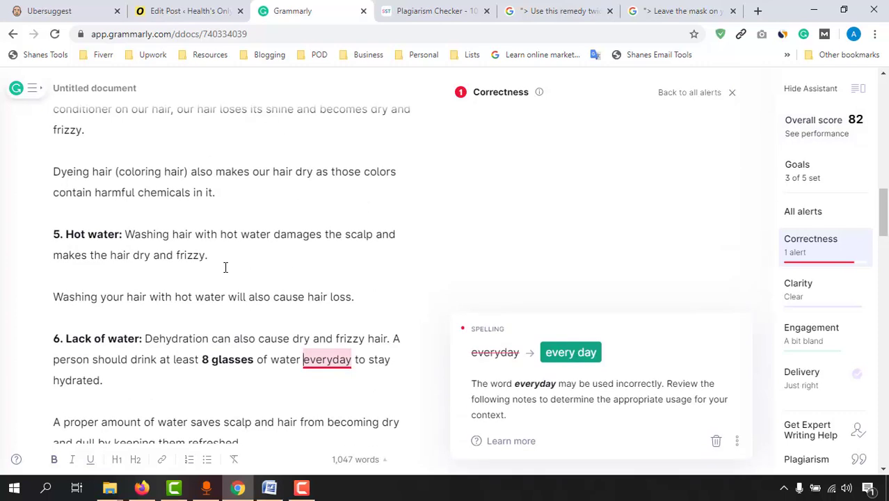
scroll(224, 267, "up", 4)
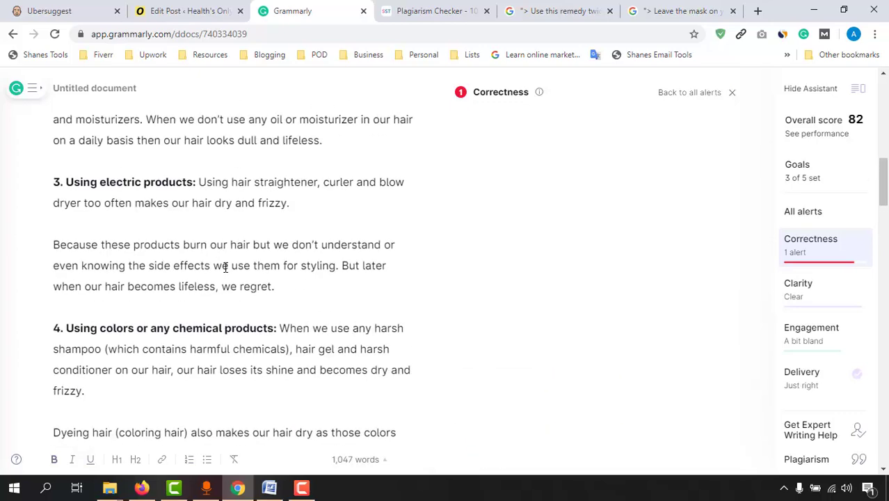
scroll(225, 267, "up", 10)
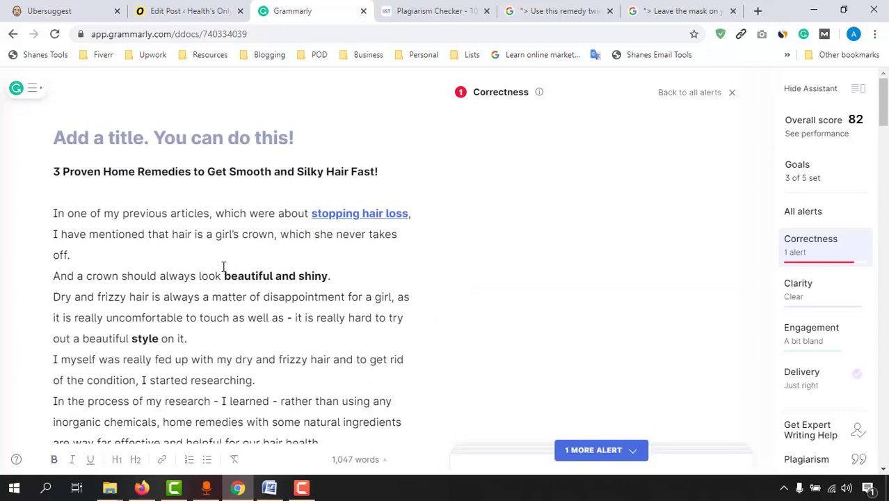
scroll(264, 337, "down", 2)
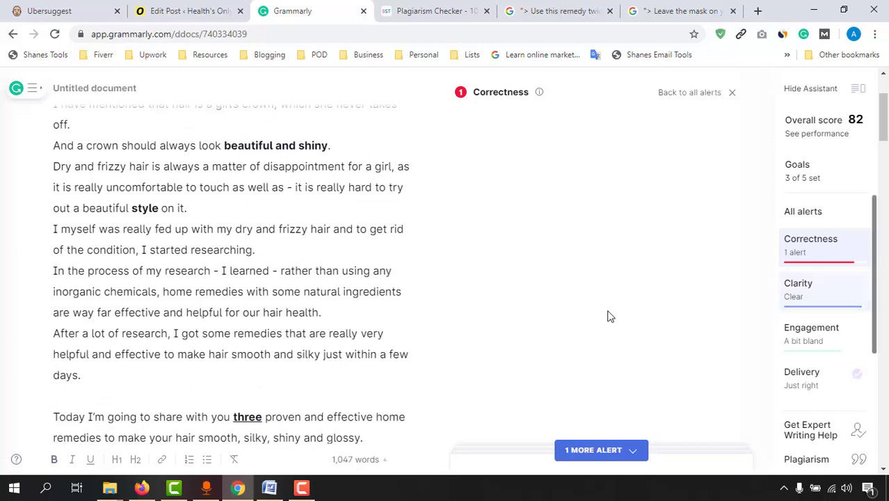
scroll(651, 315, "up", 2)
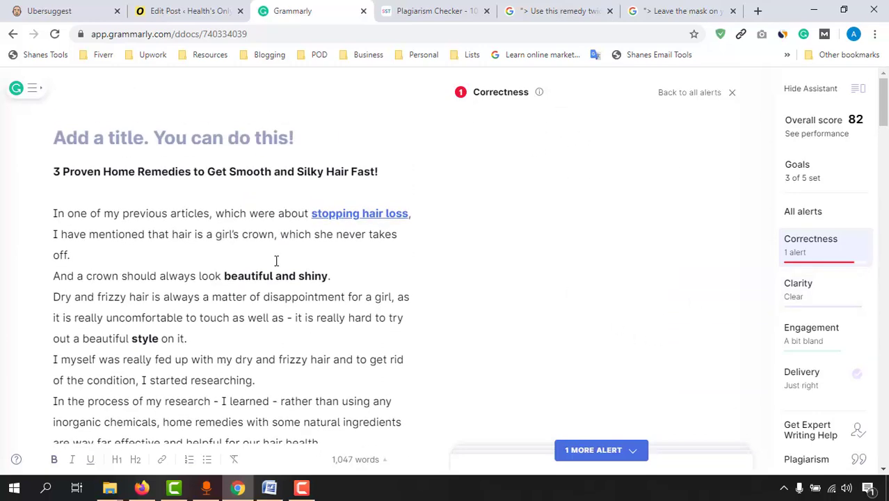
Look over the Plagiarism Checker page, and return to Grammarly to reread the article's introduction.
left_click(407, 11)
scroll(309, 311, "down", 4)
scroll(386, 300, "up", 3)
key("ctrl+shift+Tab")
scroll(726, 403, "down", 3)
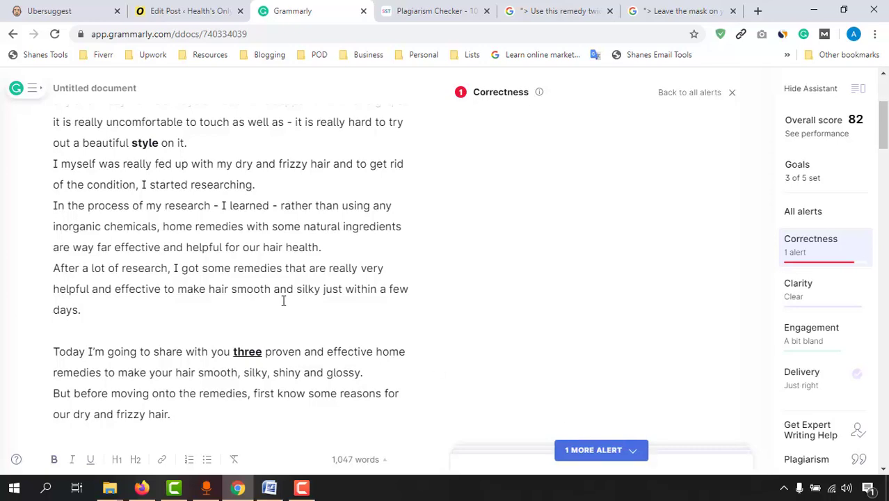
scroll(281, 299, "up", 3)
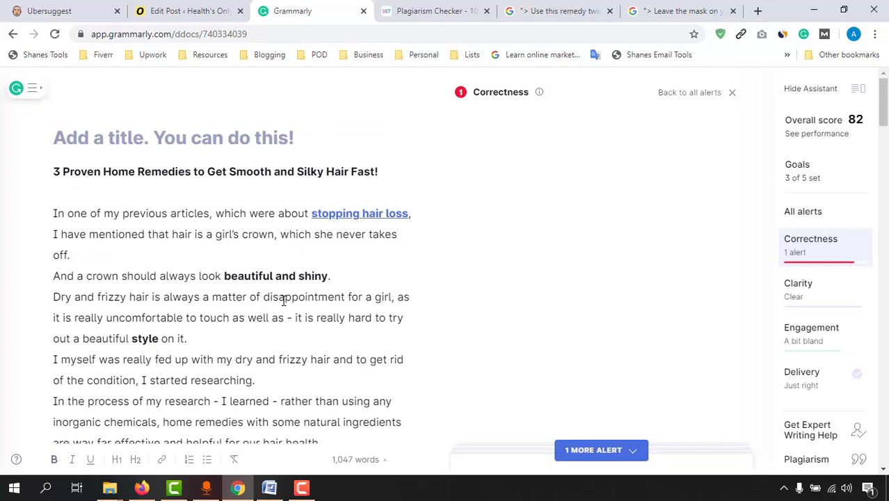